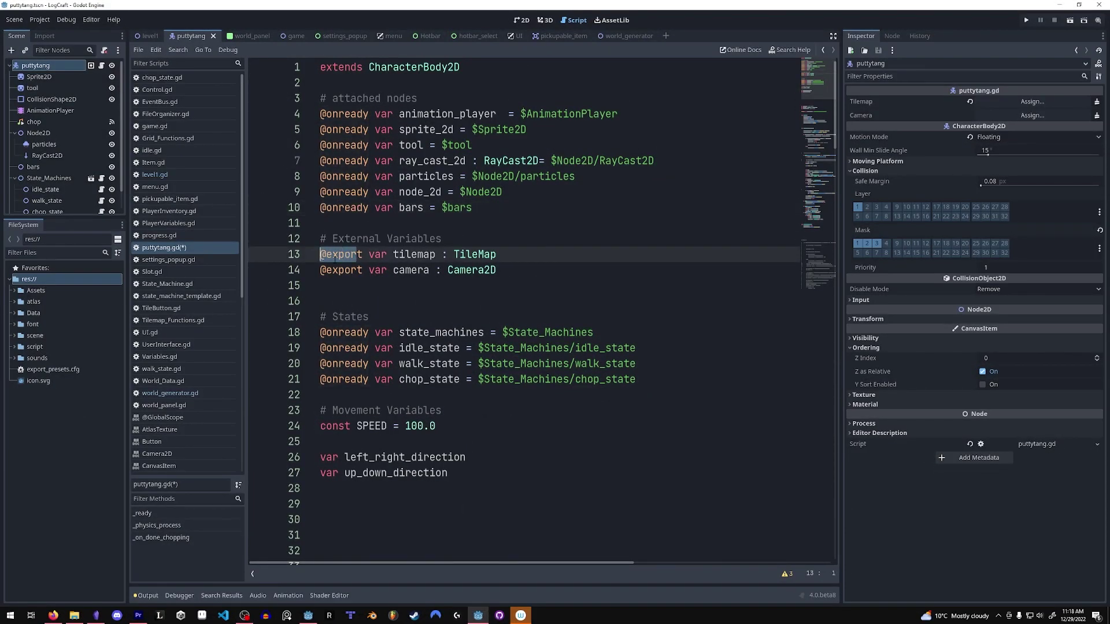
left_click(326, 255)
left_click_drag(441, 254, 512, 251)
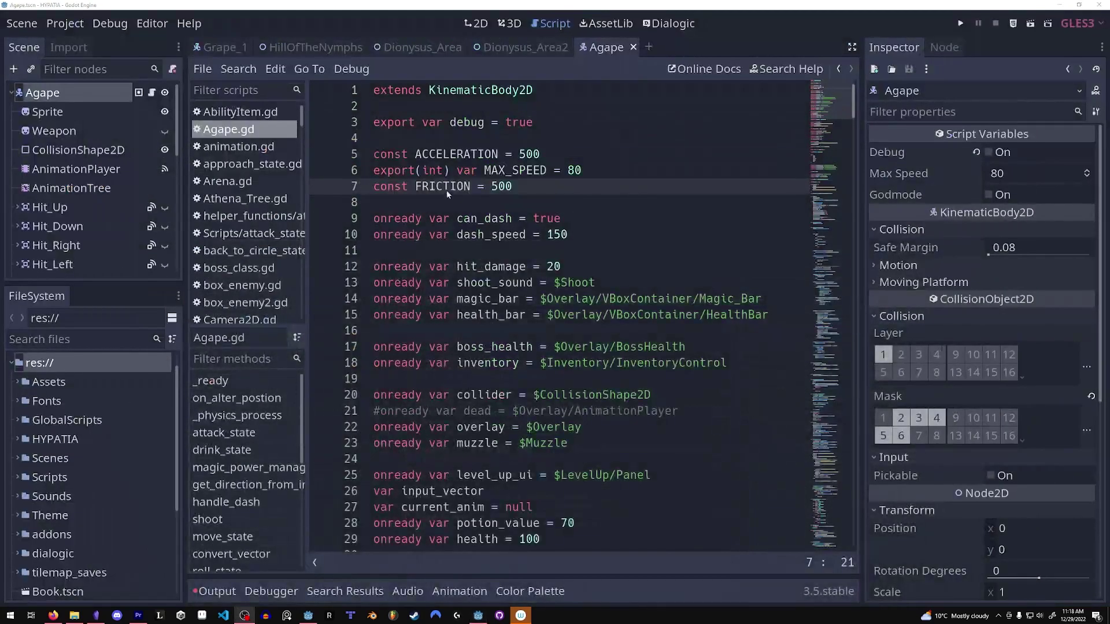
left_click(417, 170)
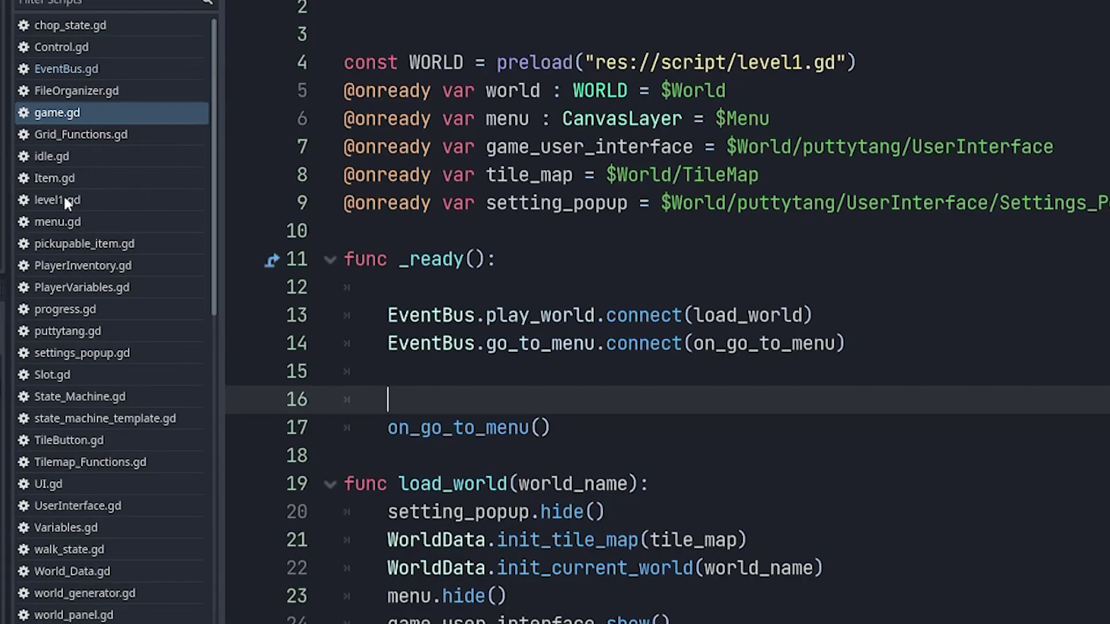
Examine the go_to_menu signal in EventBus.gd and how game.gd connects it to on_go_to_menu.
left_click(88, 74)
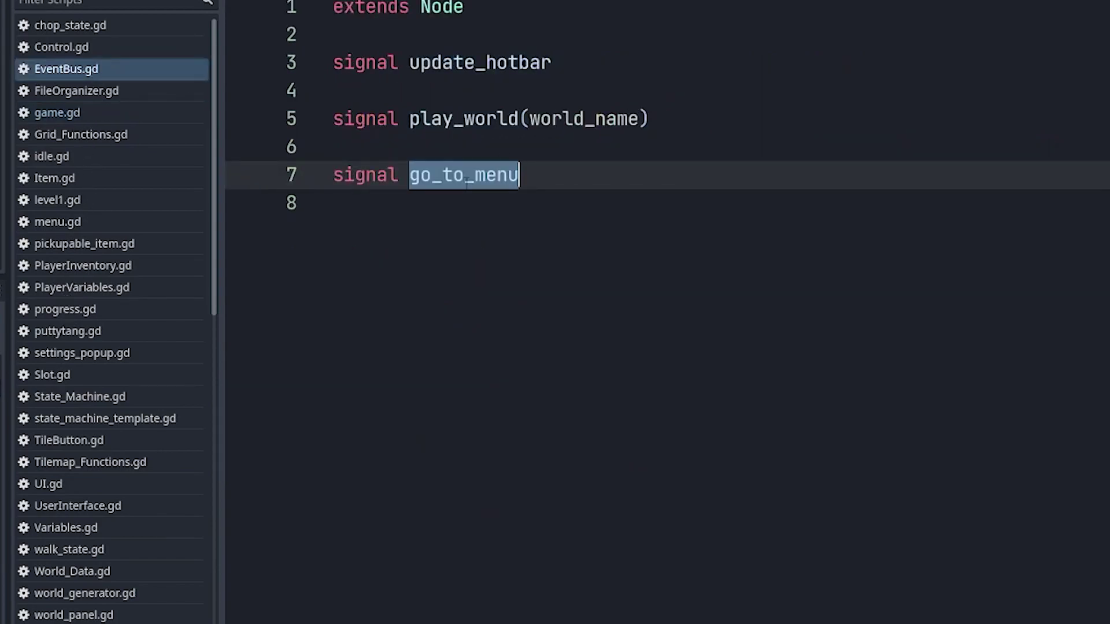
left_click(94, 114)
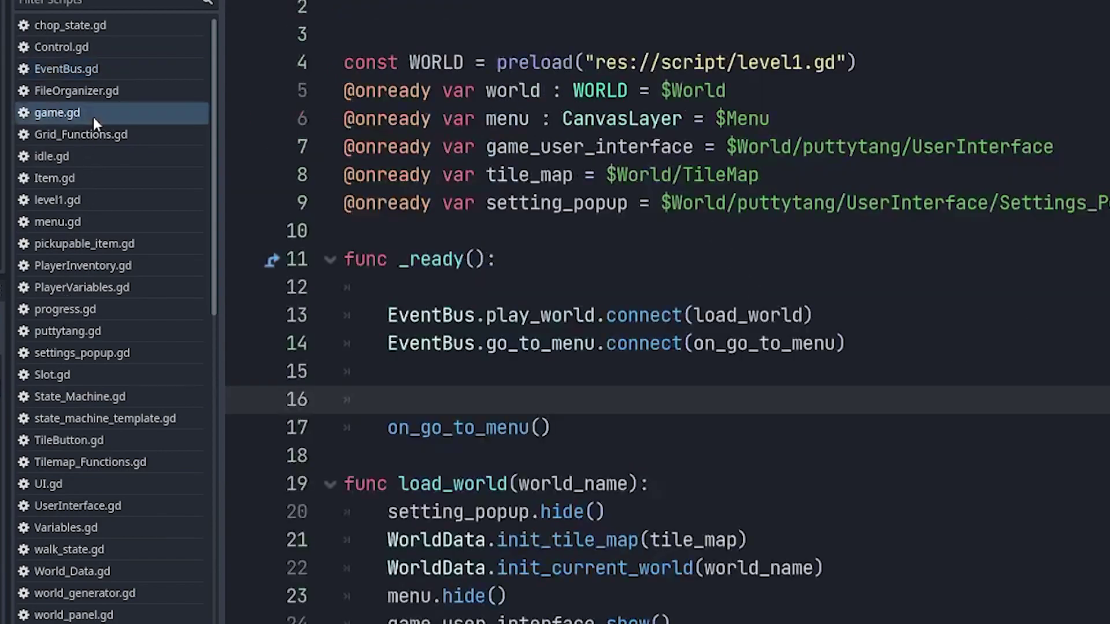
double_click(444, 347)
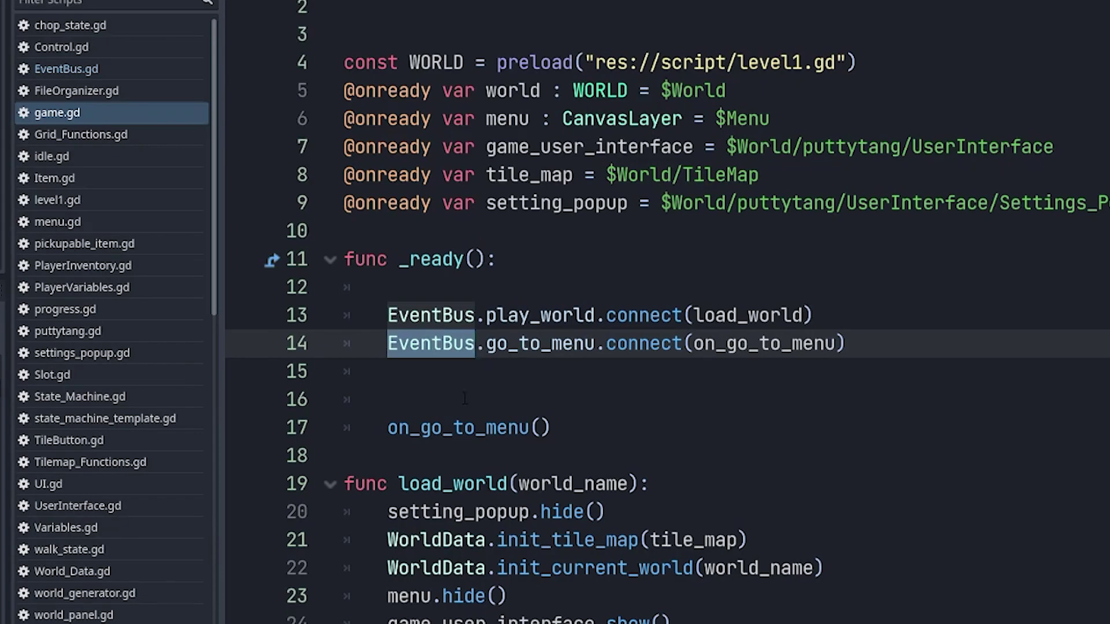
double_click(536, 352)
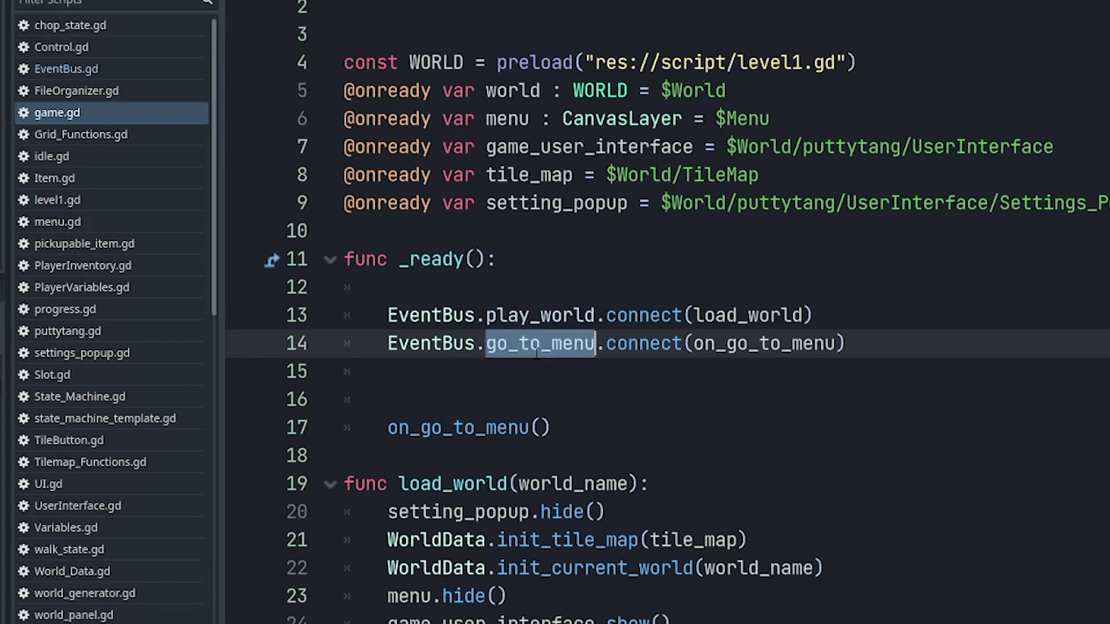
double_click(643, 347)
left_click_drag(837, 346, 694, 345)
double_click(753, 345)
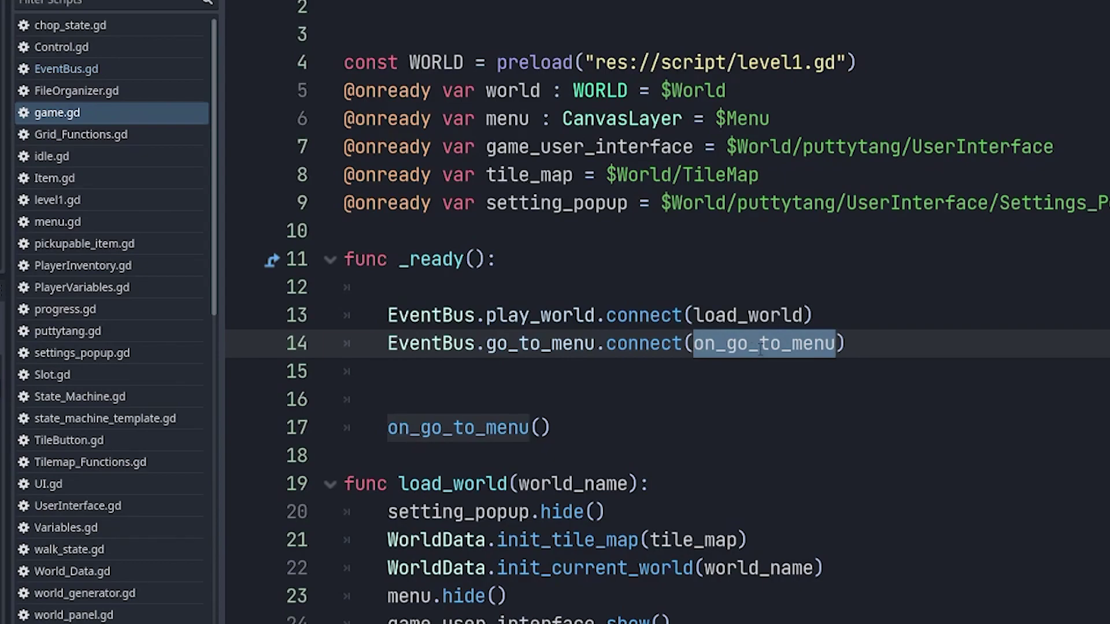
scroll(763, 232, "down", 2)
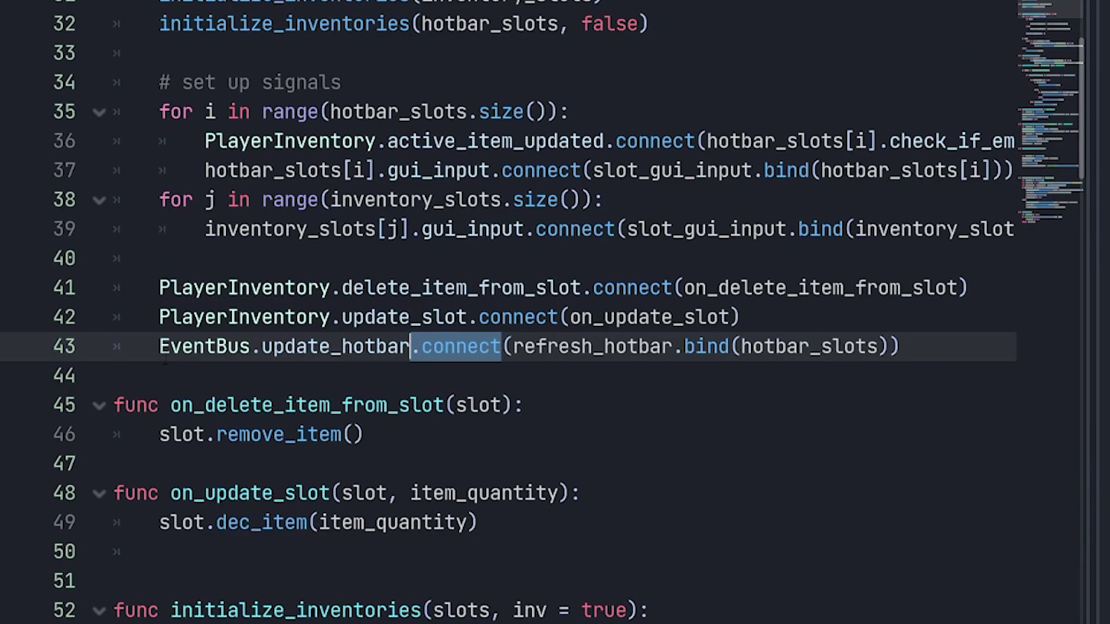
Examine how the update_hotbar signal connection binds hotbar_slots to the refresh_hotbar callback.
left_click_drag(159, 346, 732, 365)
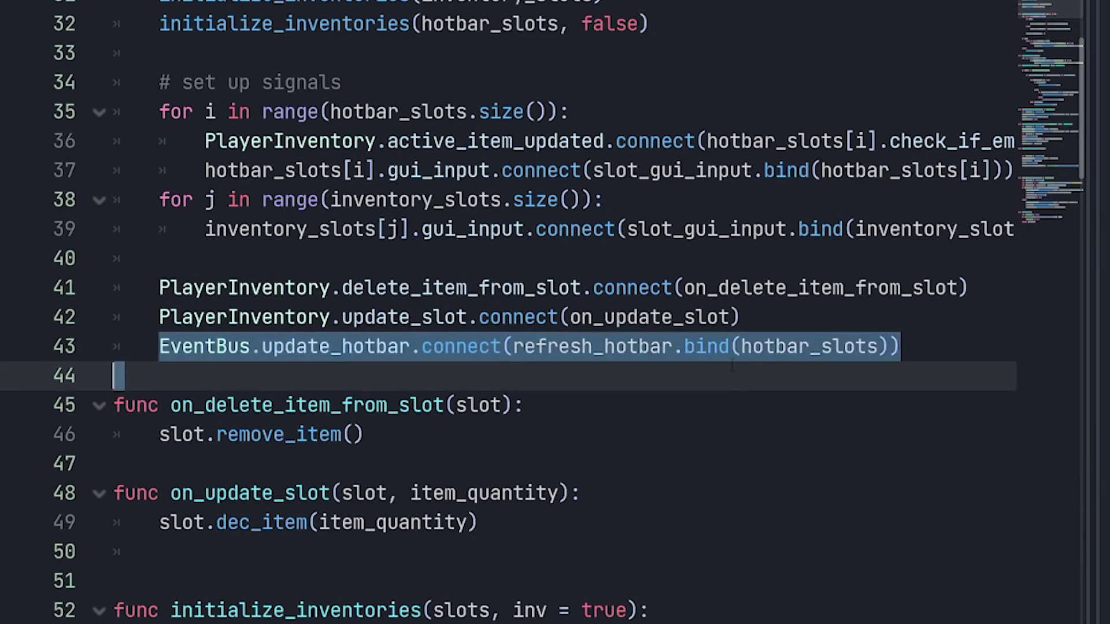
left_click(616, 347)
double_click(697, 347)
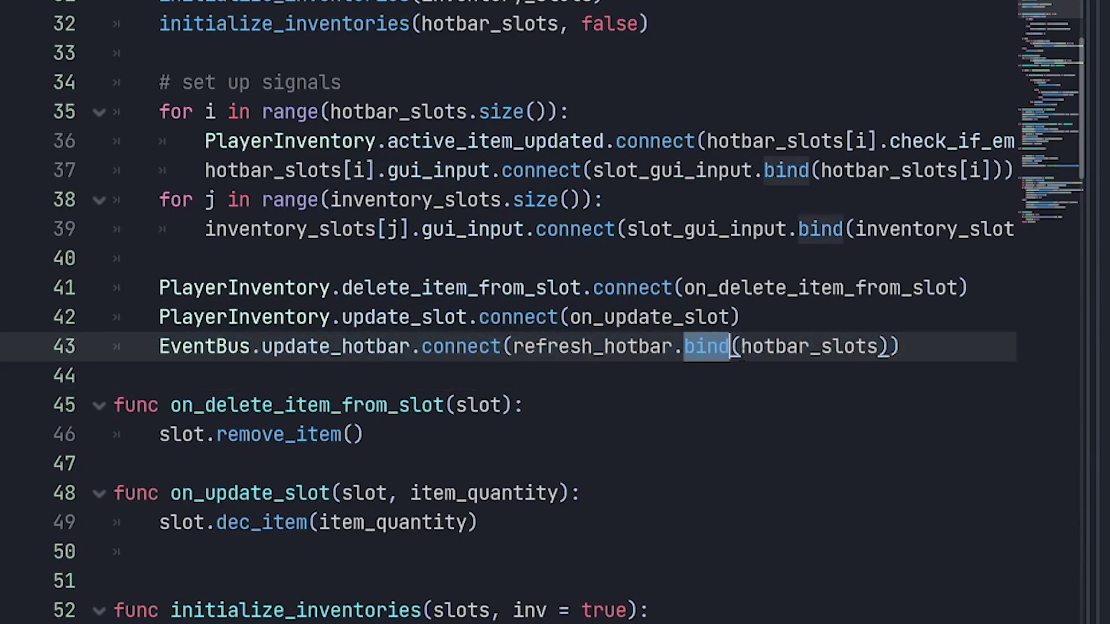
double_click(809, 346)
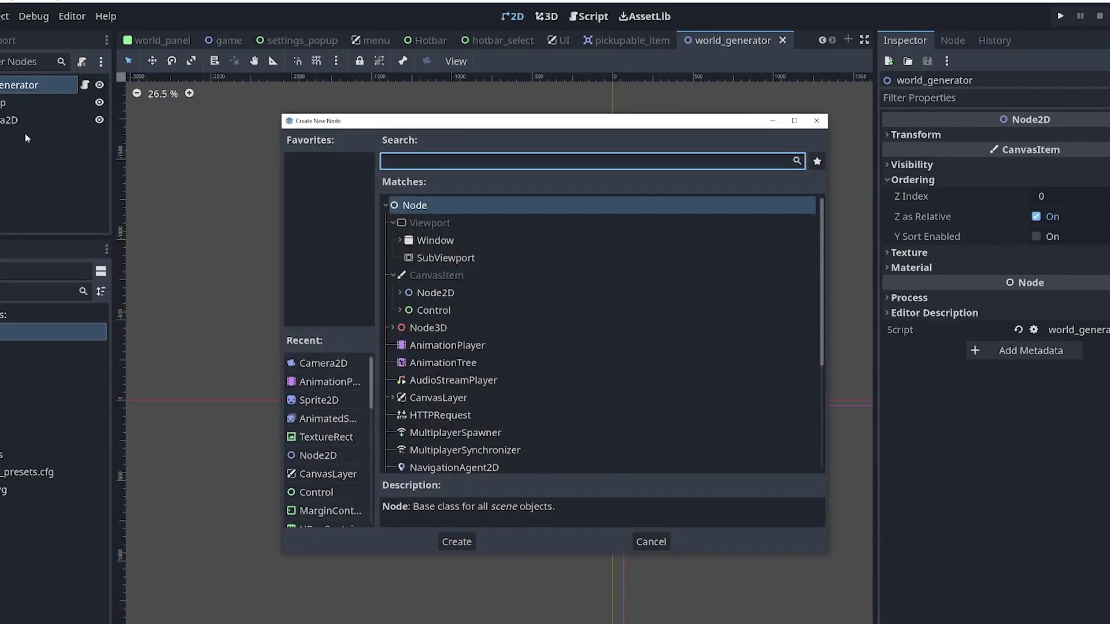
Search the node types for ysort, dismiss the search, and inspect the world_generator node's Ordering properties.
type("ysort")
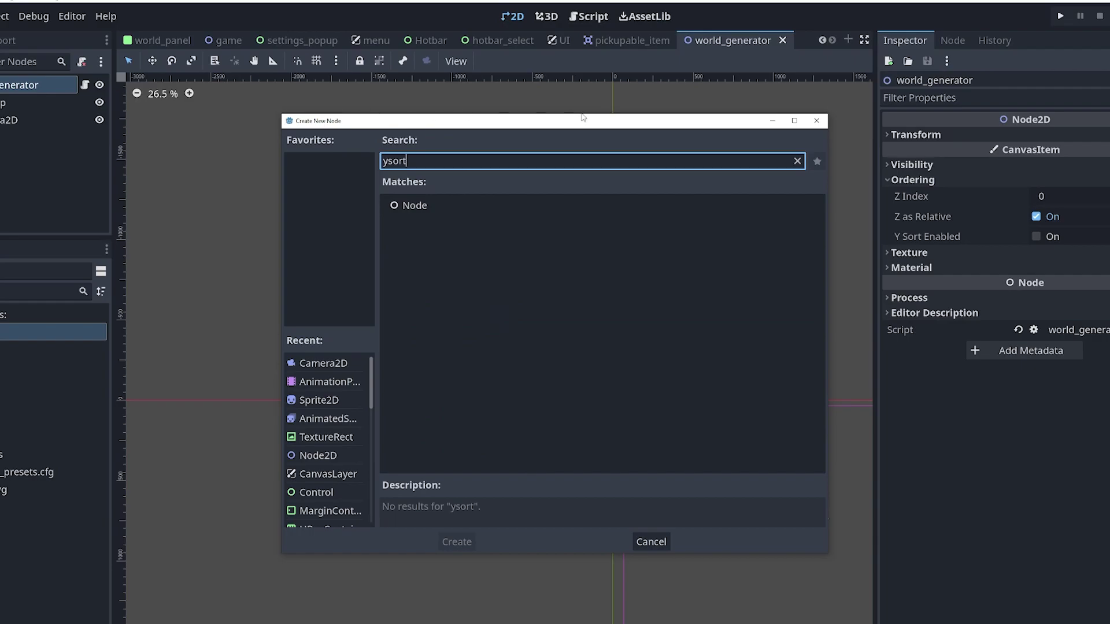
left_click(816, 121)
left_click(897, 179)
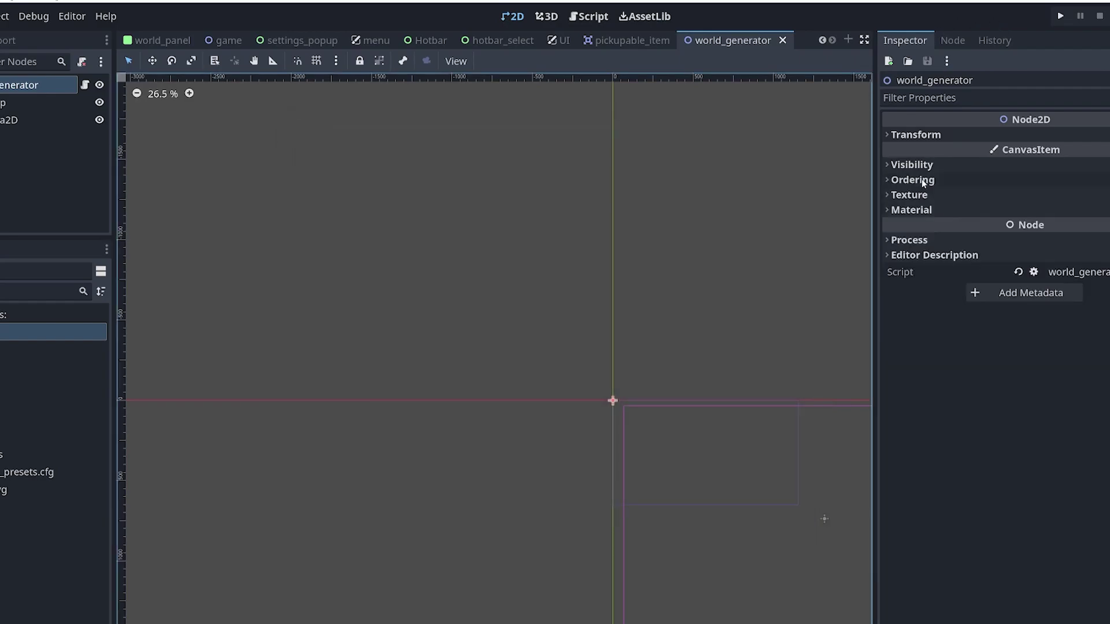
left_click(910, 179)
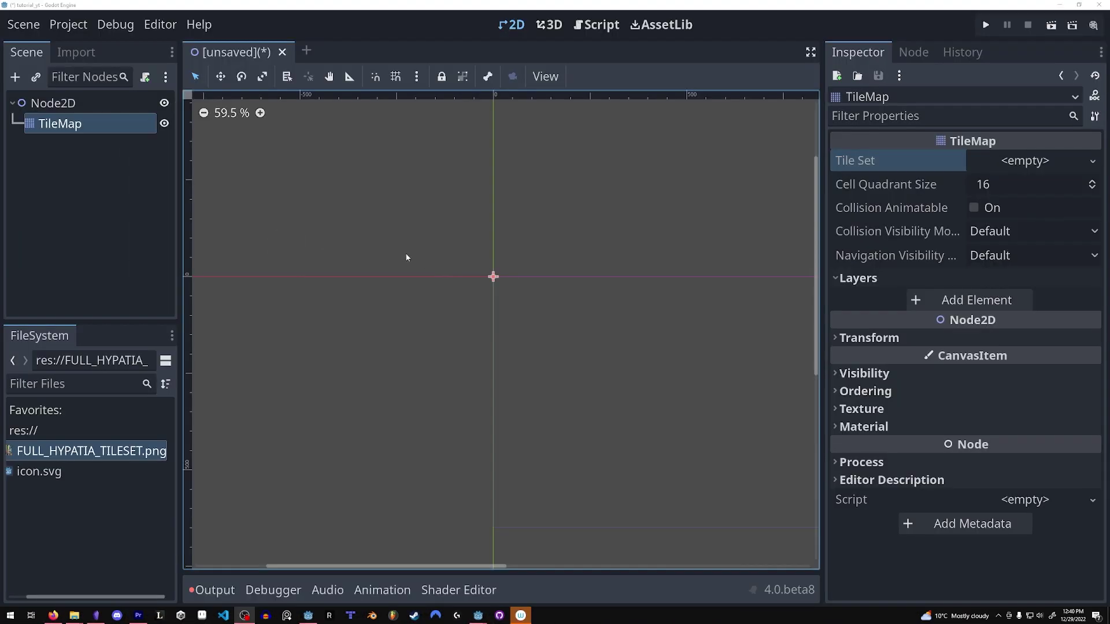
Create a new TileSet on the TileMap node and set its tile size to 32 by 32 px.
left_click(1029, 167)
left_click(1035, 183)
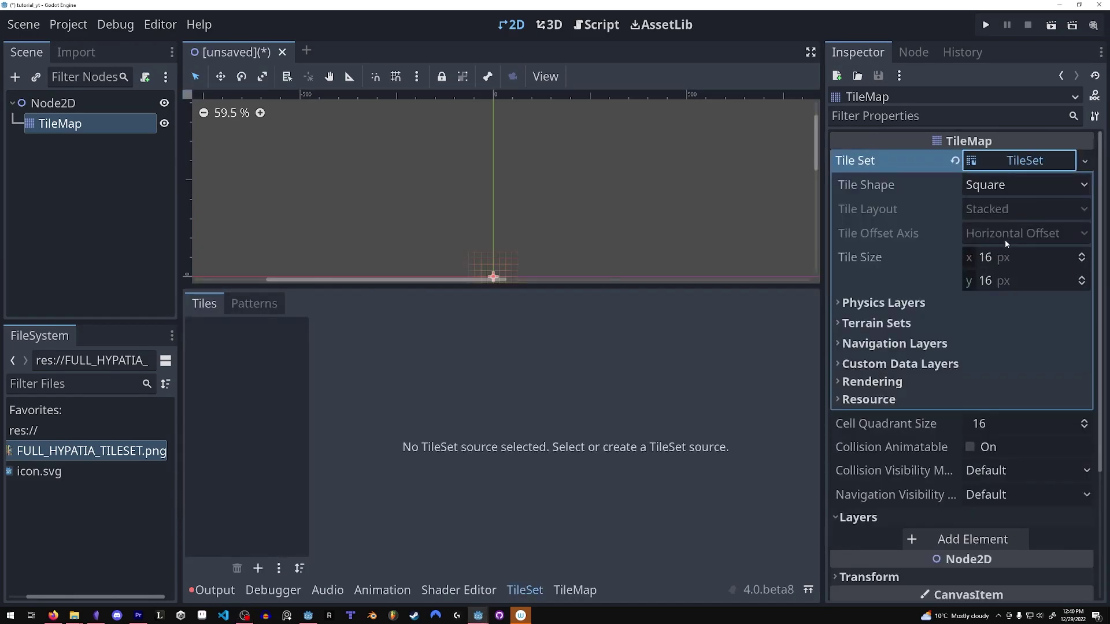
left_click(1005, 257)
type("32")
left_click(1004, 281)
type("32")
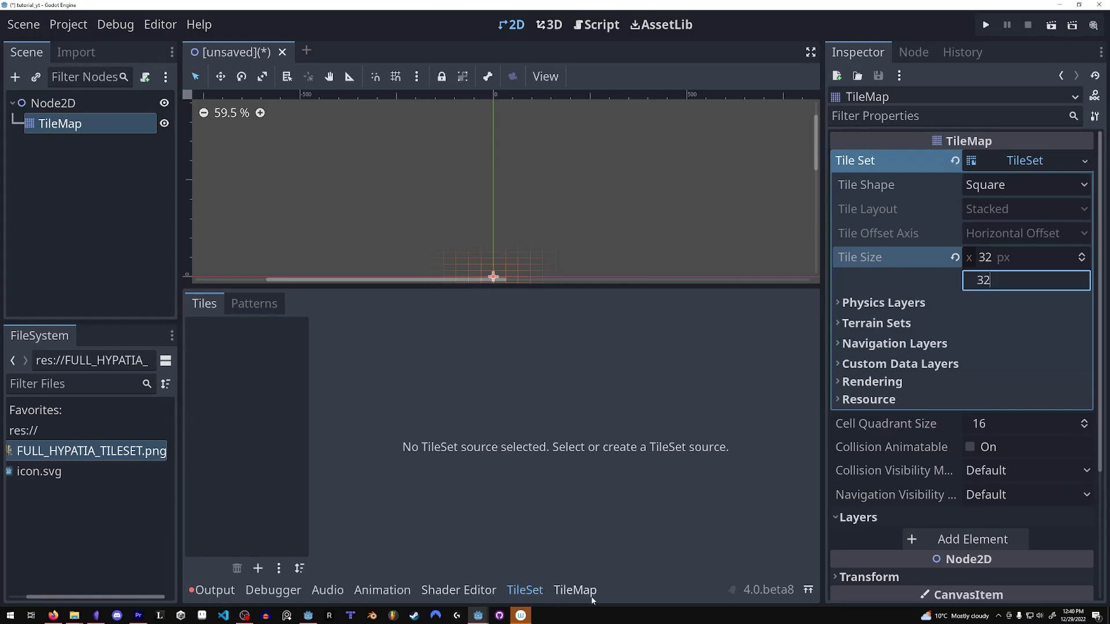
Add FULL_HYPATIA_TILESET.png to the TileSet as an atlas source and generate its tiles automatically.
left_click_drag(89, 454, 231, 412)
left_click(499, 334)
scroll(569, 470, "down", 4)
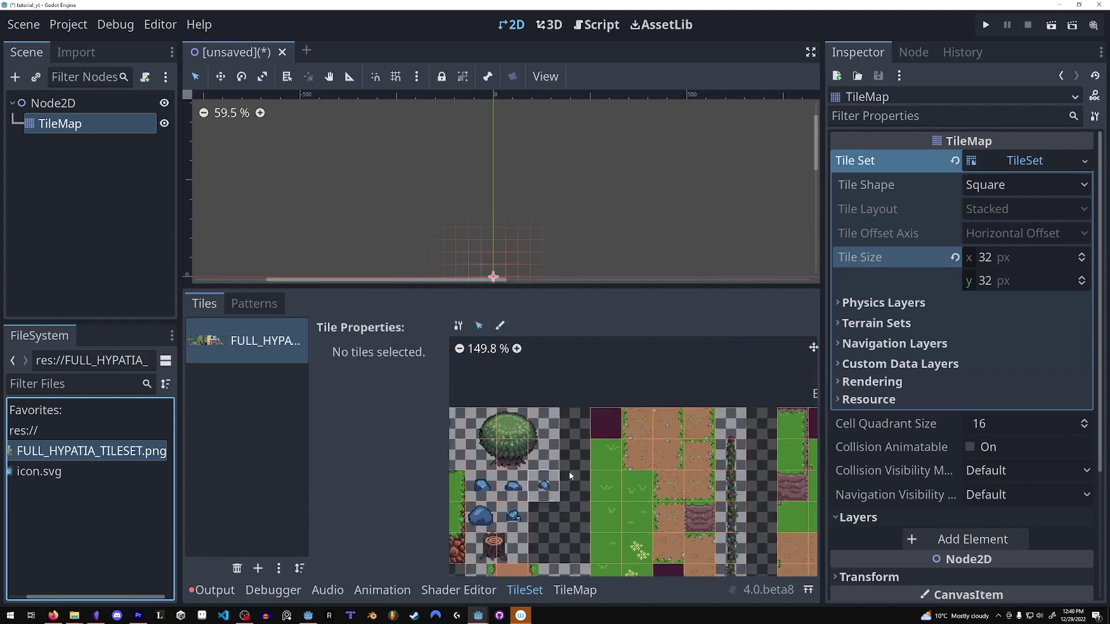
scroll(576, 515, "up", 4)
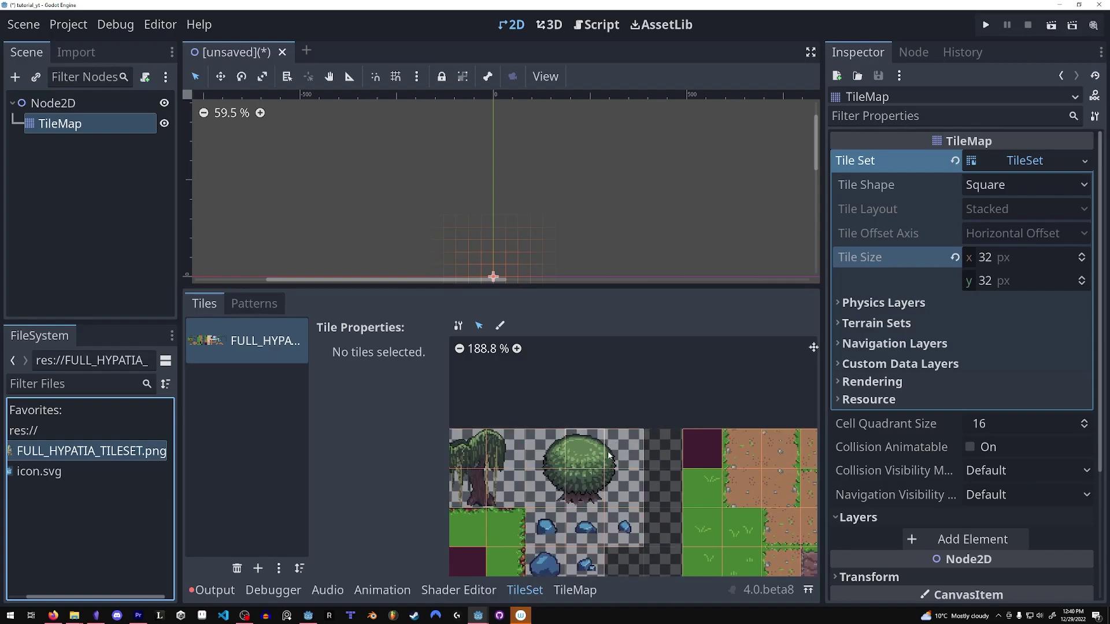
Enlarge the atlas tile at (4, 0) to 3 by 2 cells so it covers the whole round tree.
left_click(584, 450)
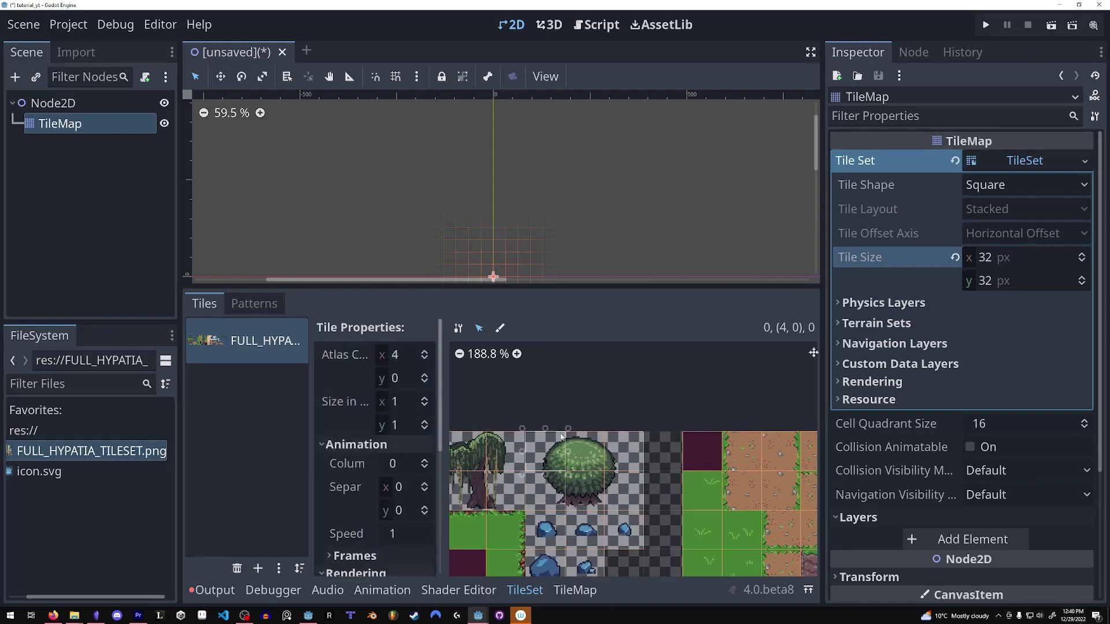
left_click(499, 328)
left_click(477, 329)
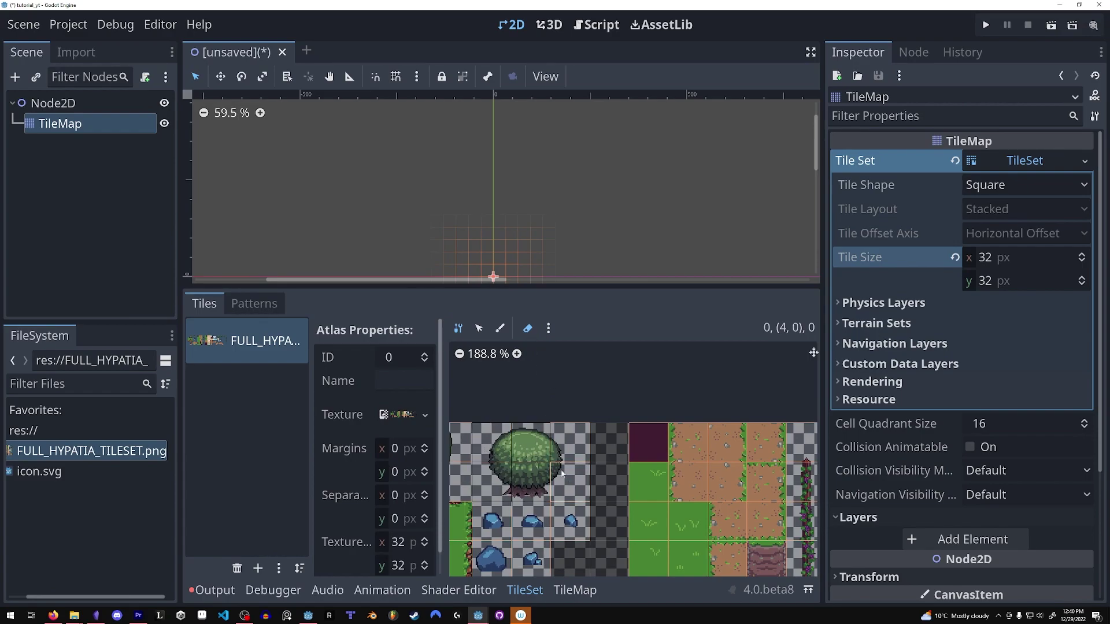
left_click(479, 328)
left_click(556, 444)
left_click_drag(548, 465, 481, 502)
middle_click_drag(534, 514, 647, 441)
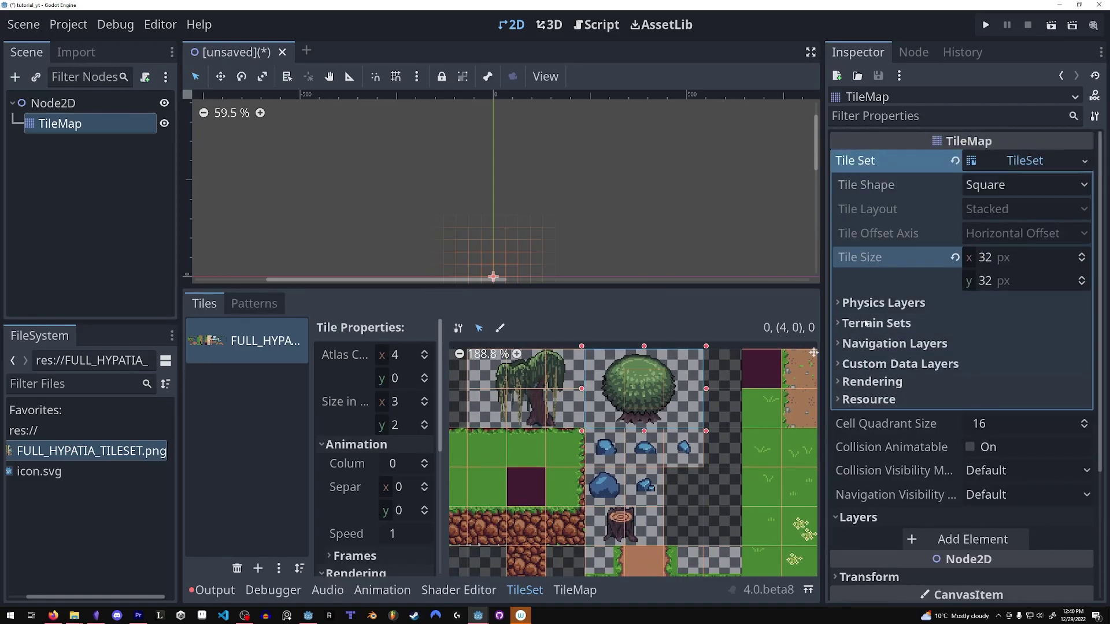
Add a custom data layer named isHarvestable with type bool to the TileSet.
left_click(901, 363)
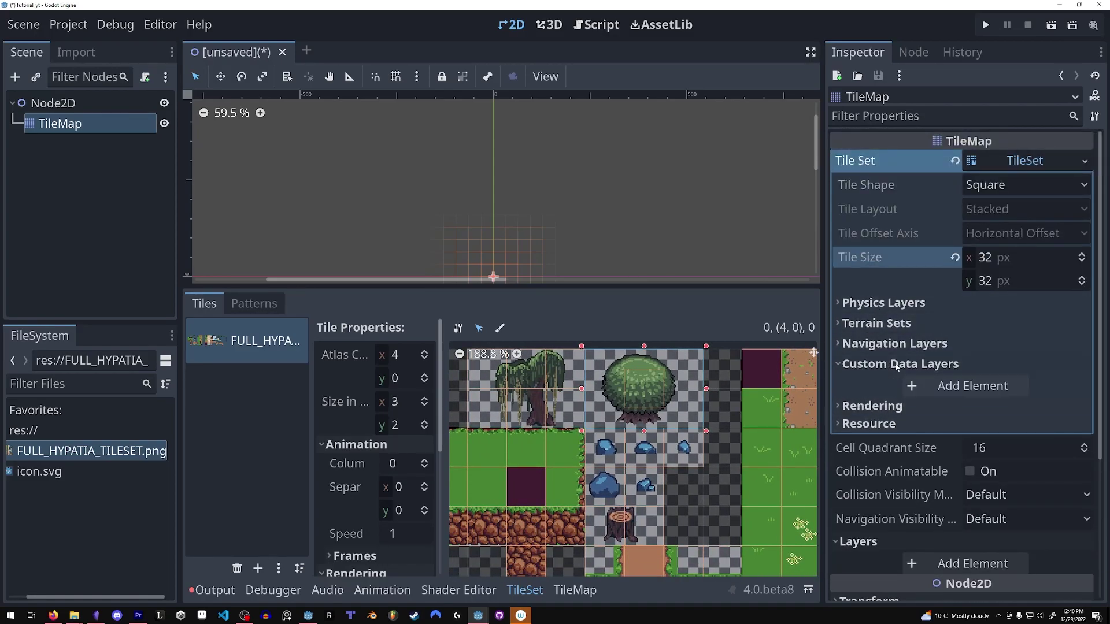
left_click(972, 386)
left_click(983, 385)
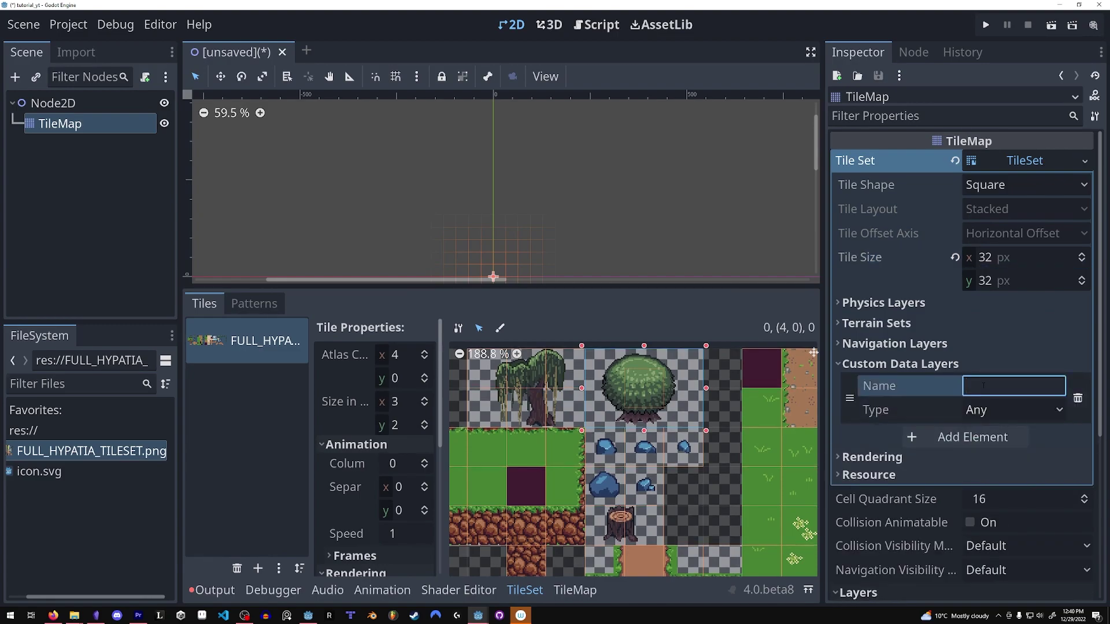
type("isHarbes")
key("BackSpace")
key("BackSpace")
key("BackSpace")
type("vestab")
left_click(1008, 410)
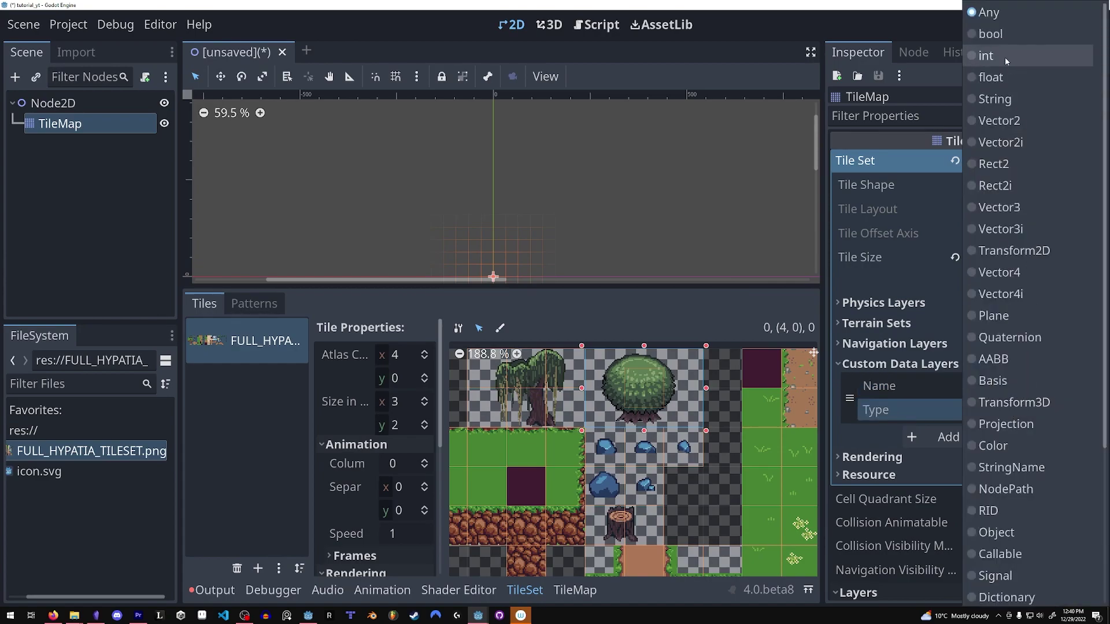
left_click(1003, 35)
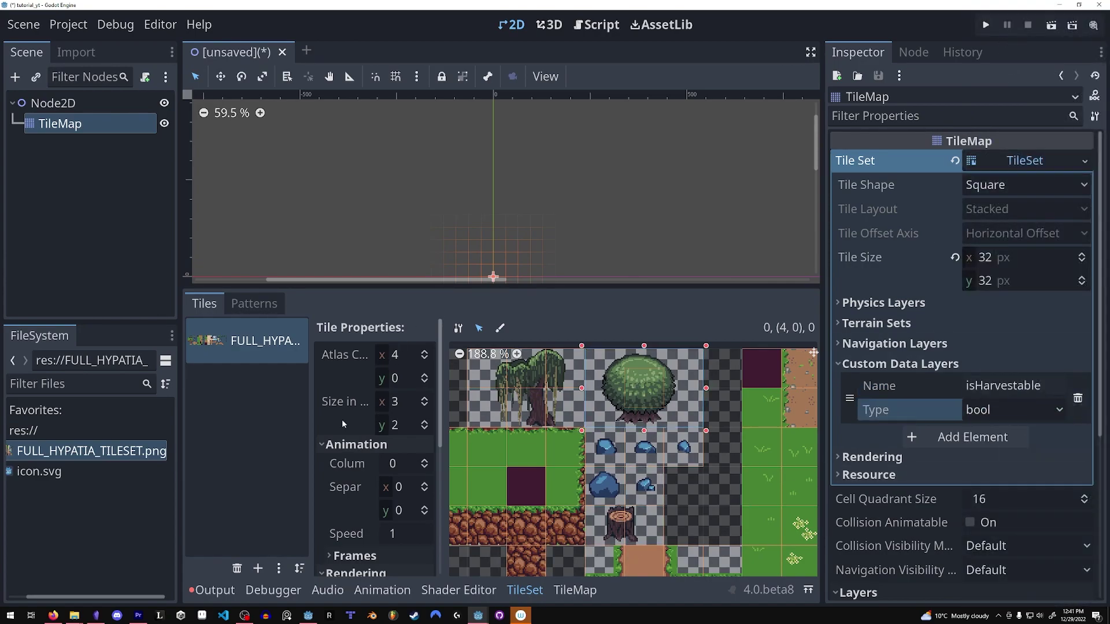
Turn on the isHarvestable custom data value for the round tree tile.
left_click(346, 444)
left_click(348, 462)
left_click(350, 480)
left_click(364, 498)
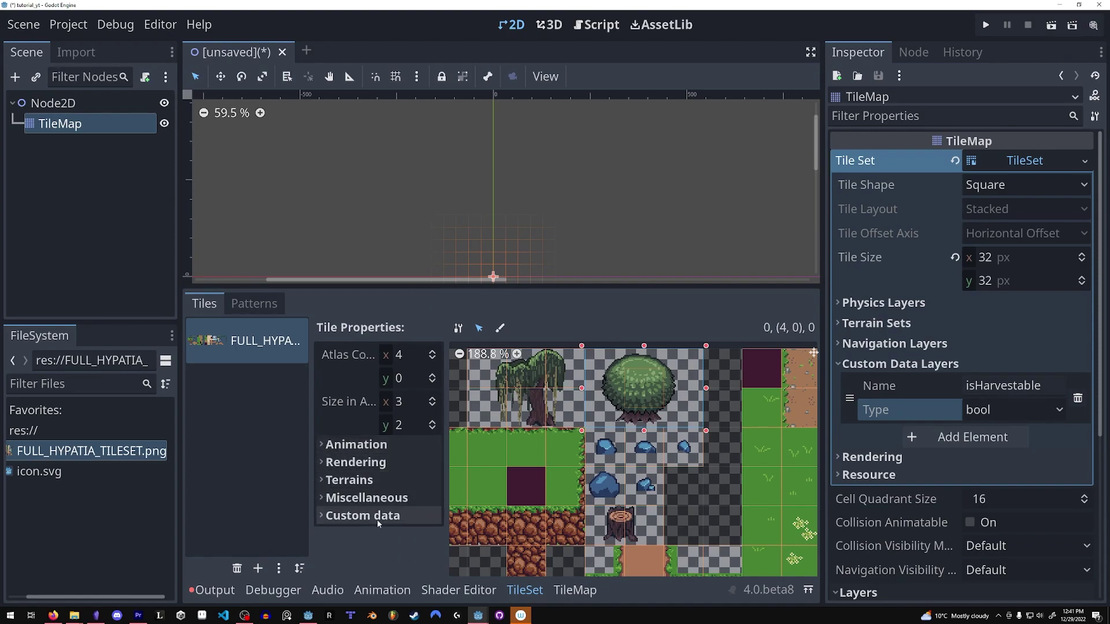
left_click(370, 517)
left_click(348, 539)
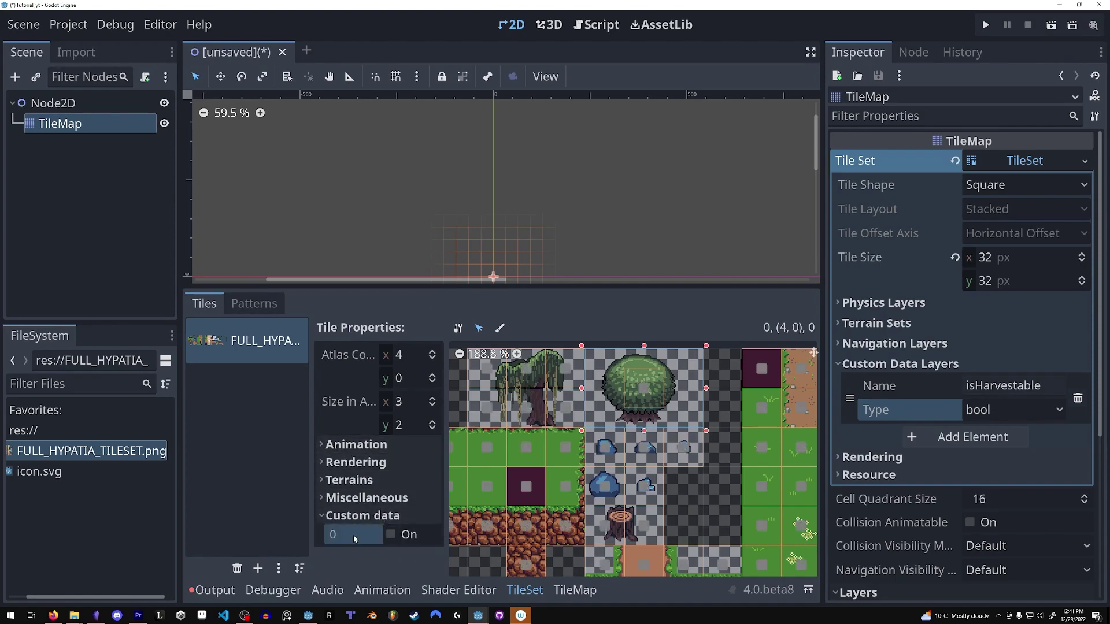
left_click(391, 535)
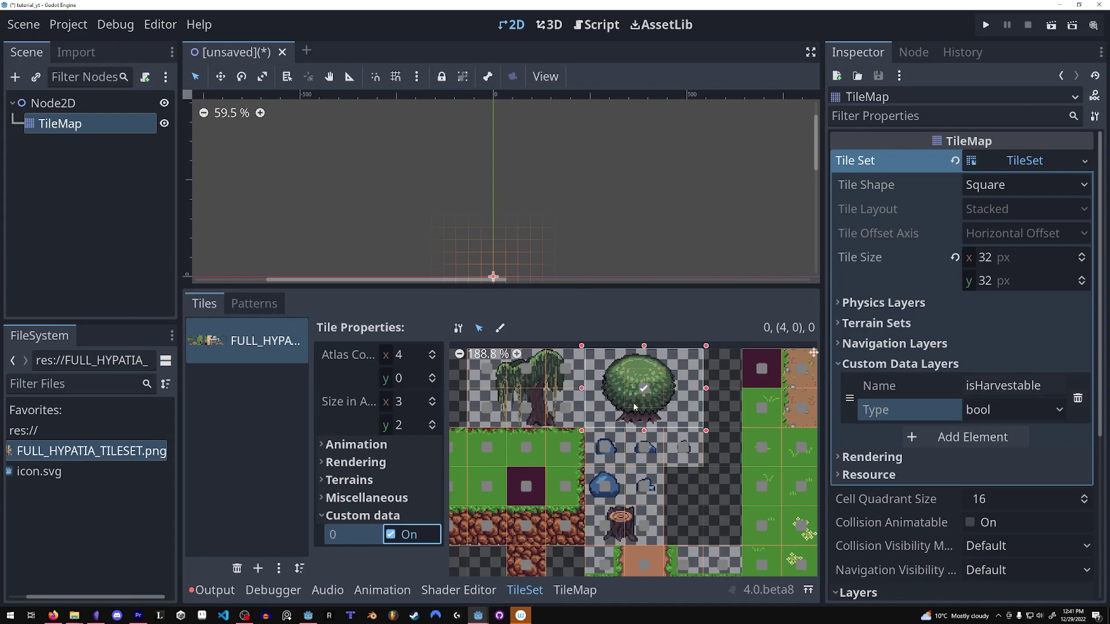
Turn on isHarvestable for the blue rock tiles at (4, 2), (4, 3) and (5, 2).
left_click(601, 449)
left_click(391, 535)
left_click(602, 486)
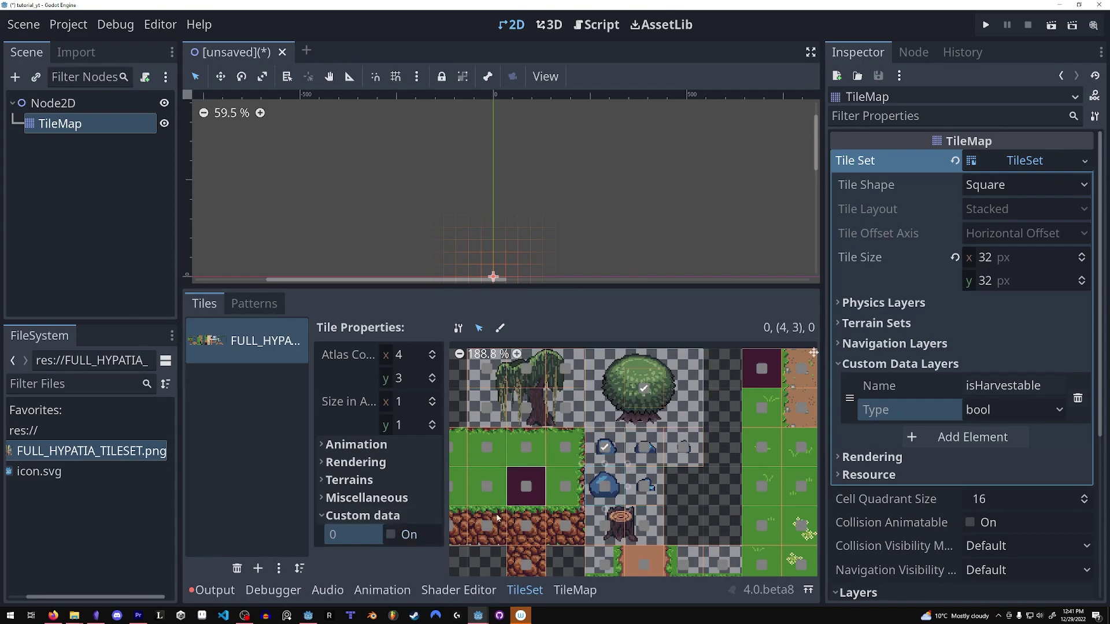
left_click(391, 534)
left_click(644, 448)
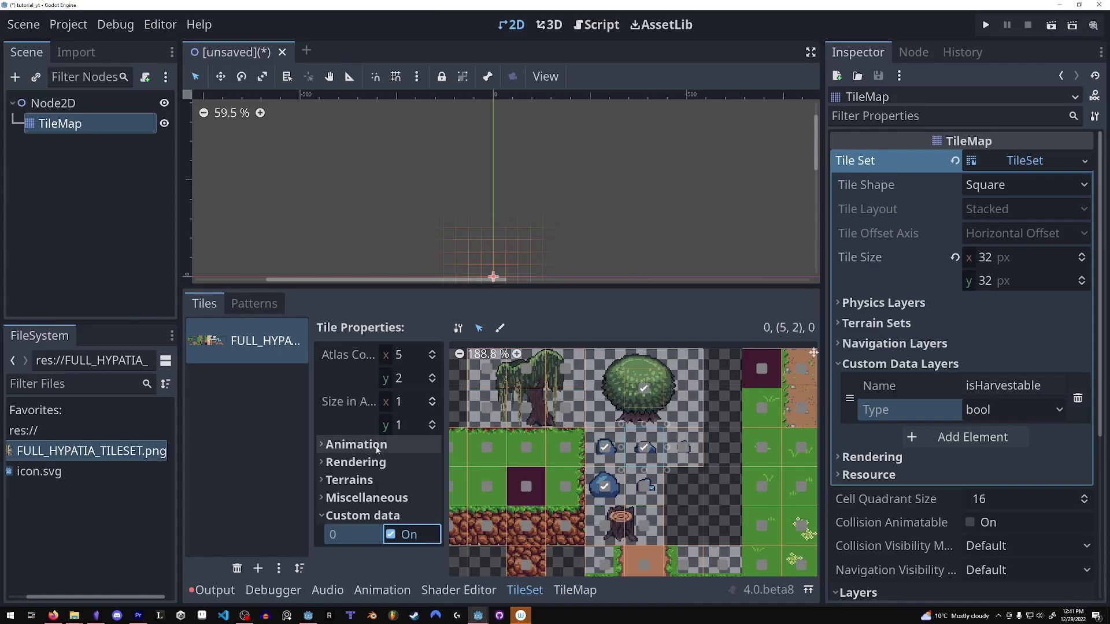
Examine the selected rock tile's Animation, Rendering, Terrains and Miscellaneous properties.
left_click(362, 515)
left_click(367, 498)
left_click(349, 480)
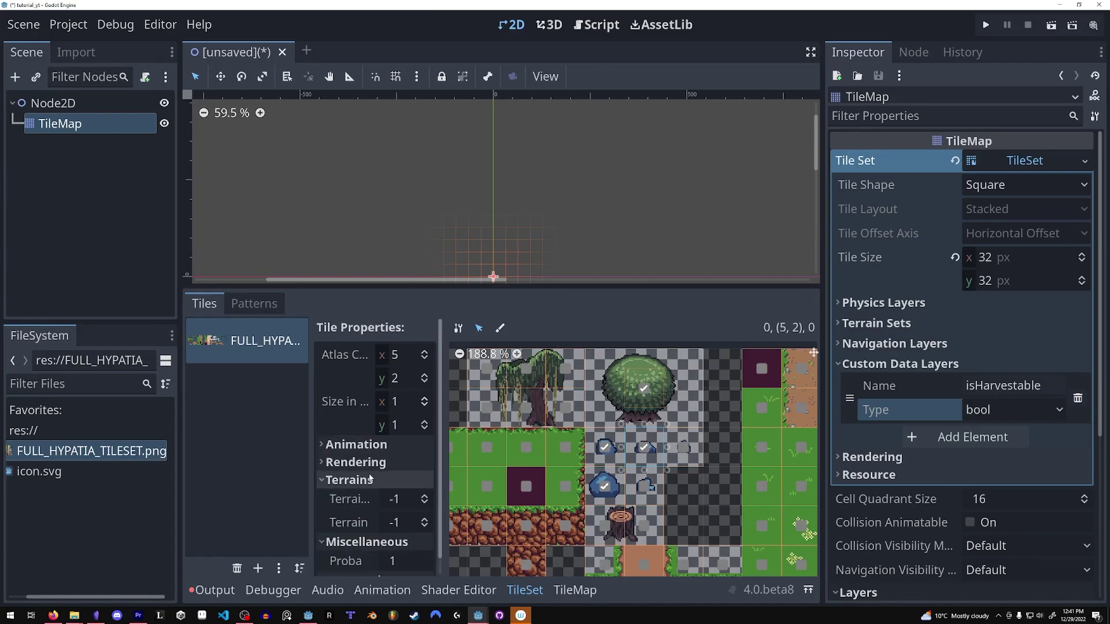
left_click(356, 462)
left_click(356, 444)
scroll(405, 479, "down", 3)
scroll(404, 479, "down", 3)
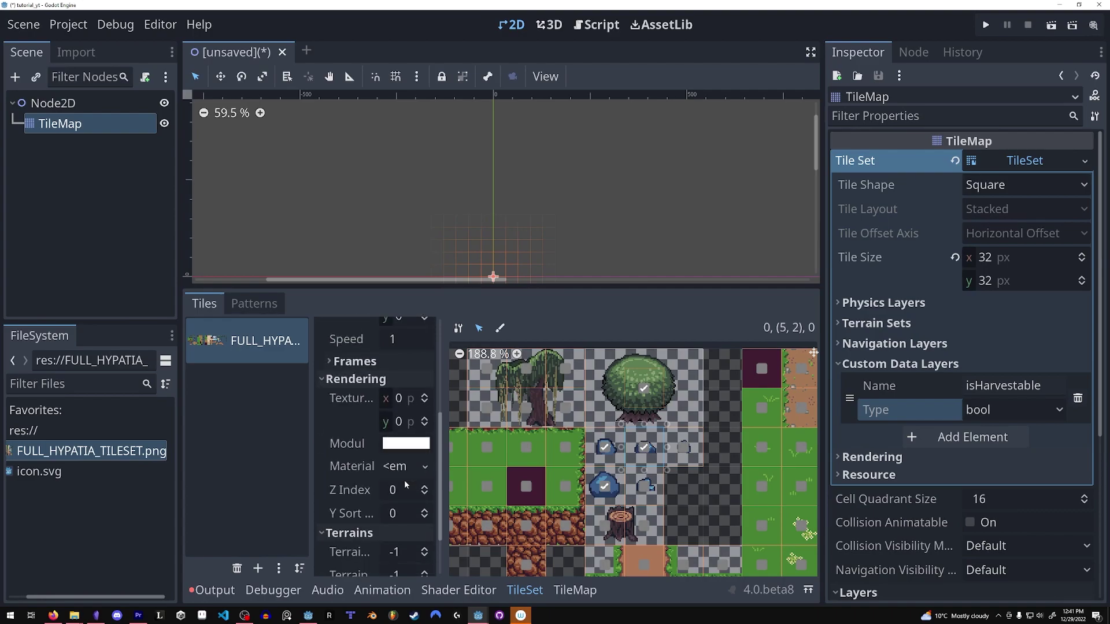
scroll(405, 480, "up", 2)
scroll(939, 358, "down", 5)
Name the TileMap's first layer grass and add a second layer named tree.
left_click(939, 361)
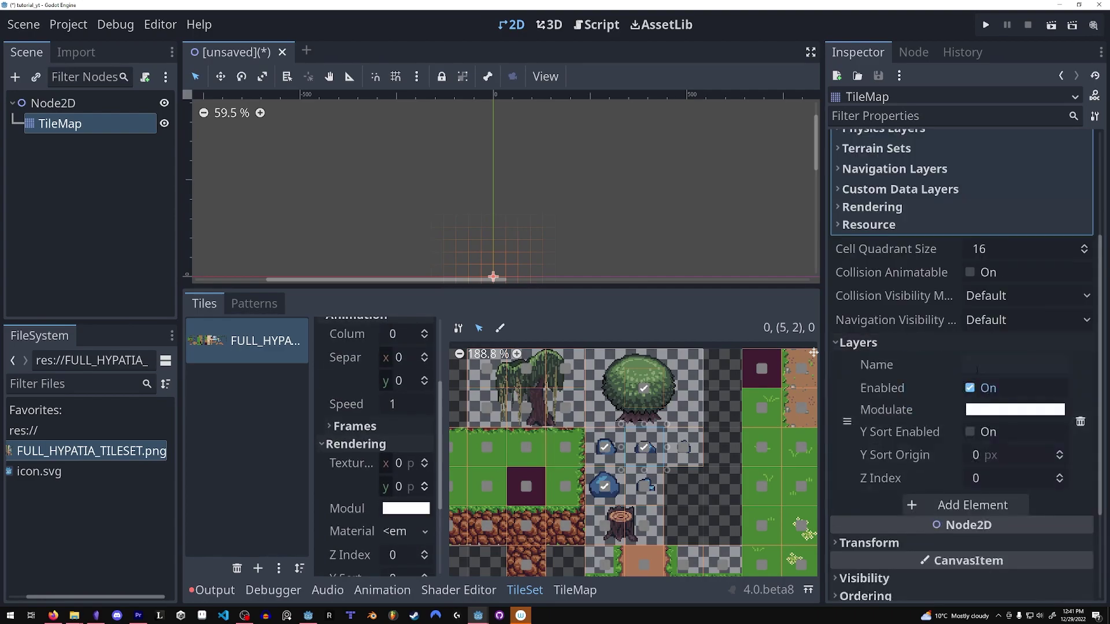
left_click(982, 365)
type("grass")
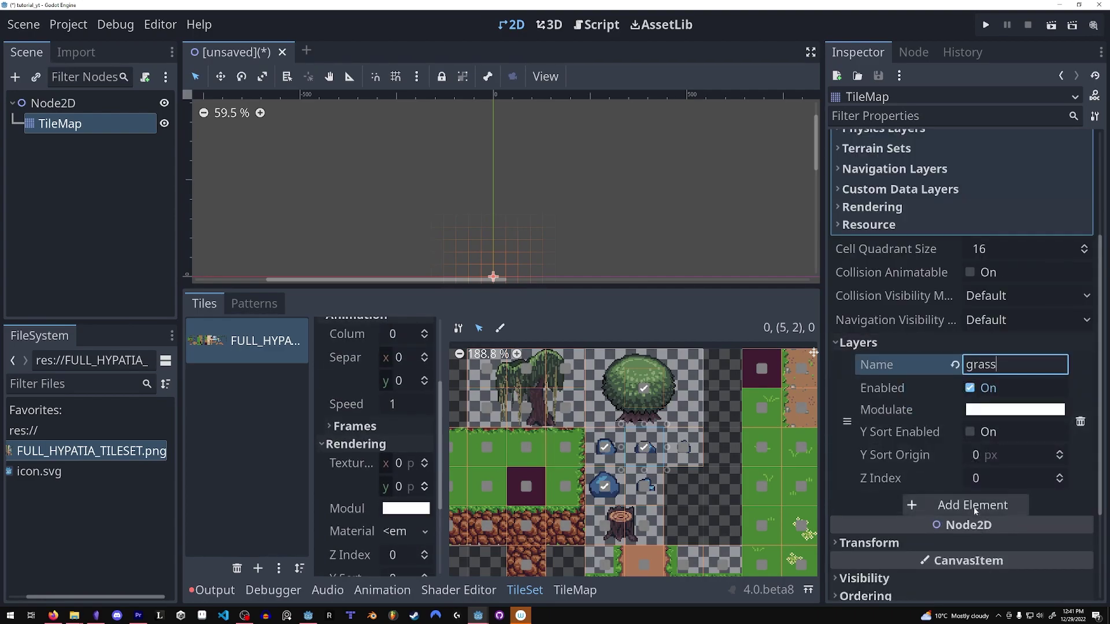
left_click(989, 506)
left_click(1006, 506)
type("tree")
scroll(889, 457, "down", 2)
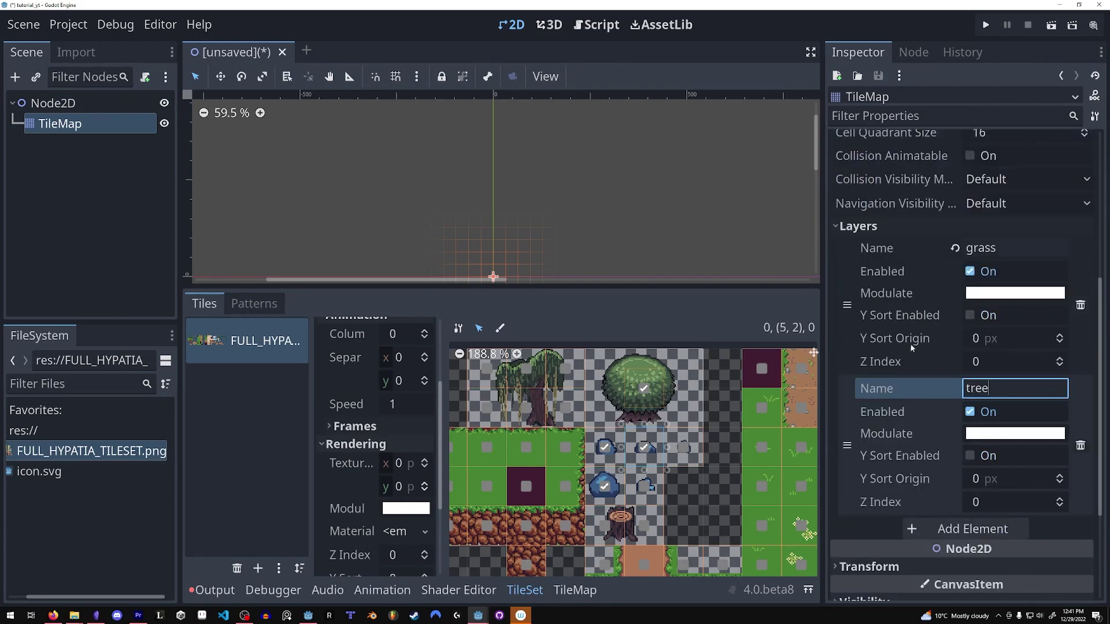
Open the TileMap editor for painting and place a single grass tile on the grass layer.
left_click_drag(619, 291, 596, 444)
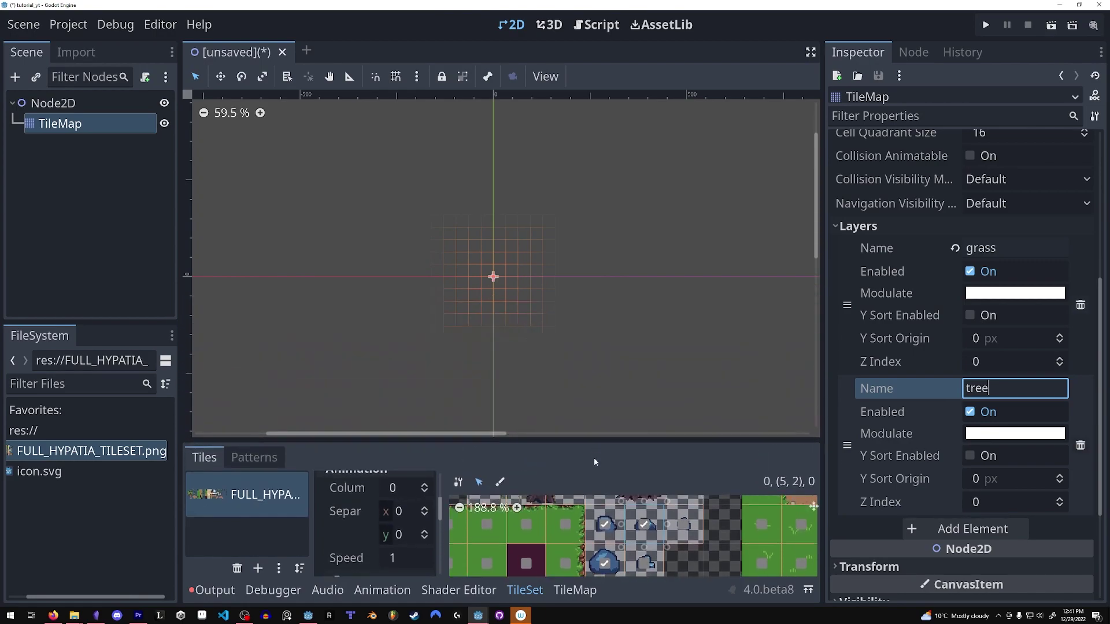
left_click(577, 589)
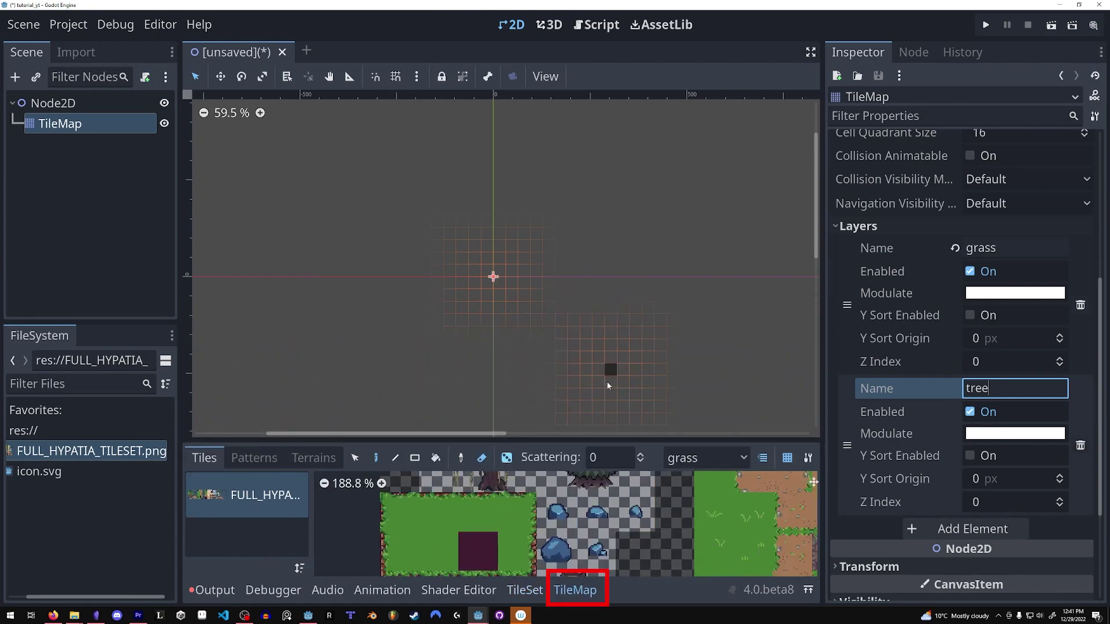
left_click(695, 457)
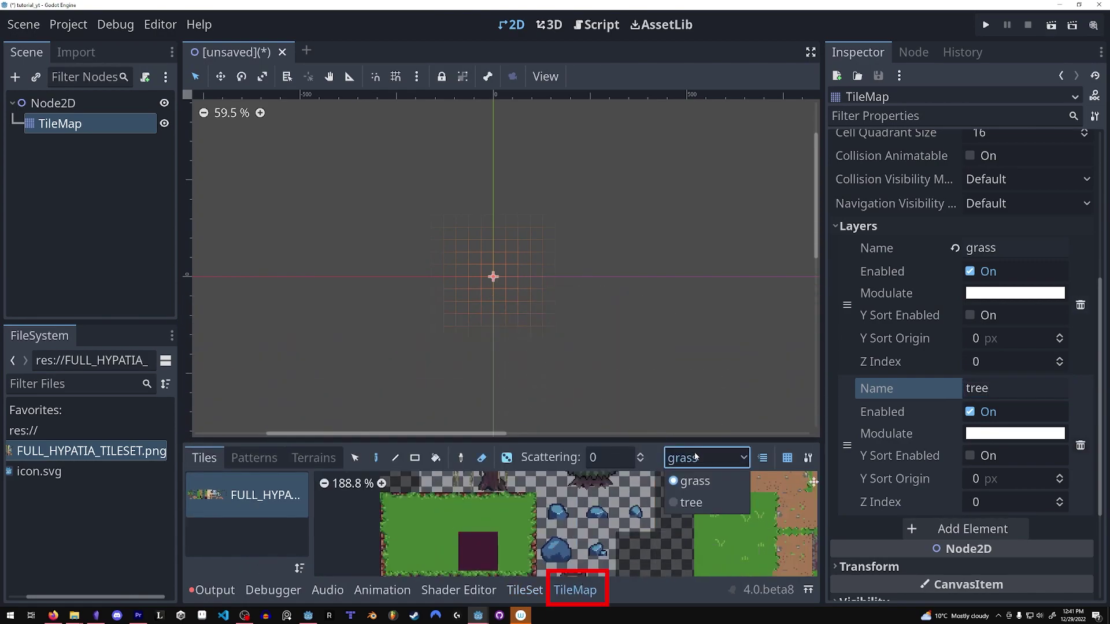
left_click(618, 437)
left_click_drag(695, 440, 637, 277)
scroll(659, 421, "down", 2)
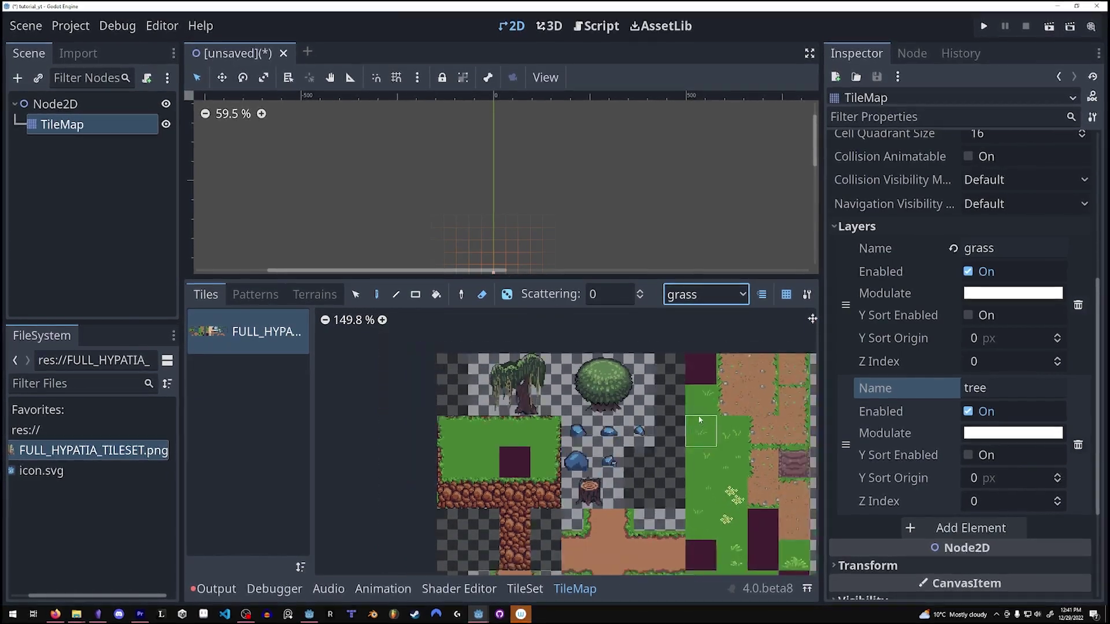
scroll(699, 419, "down", 1)
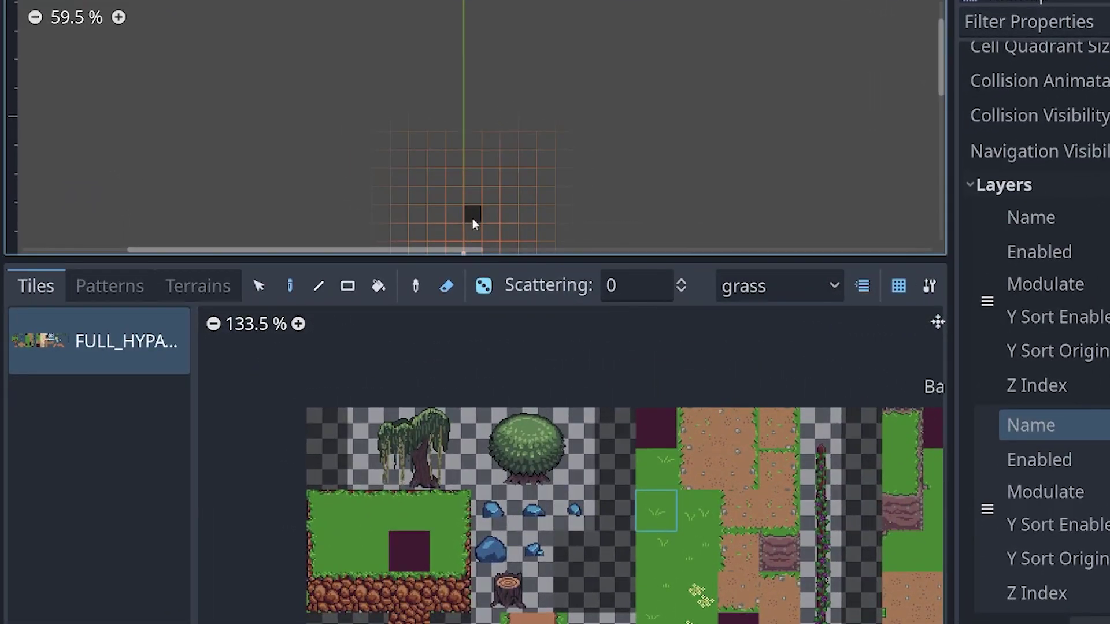
left_click(446, 288)
left_click(455, 197)
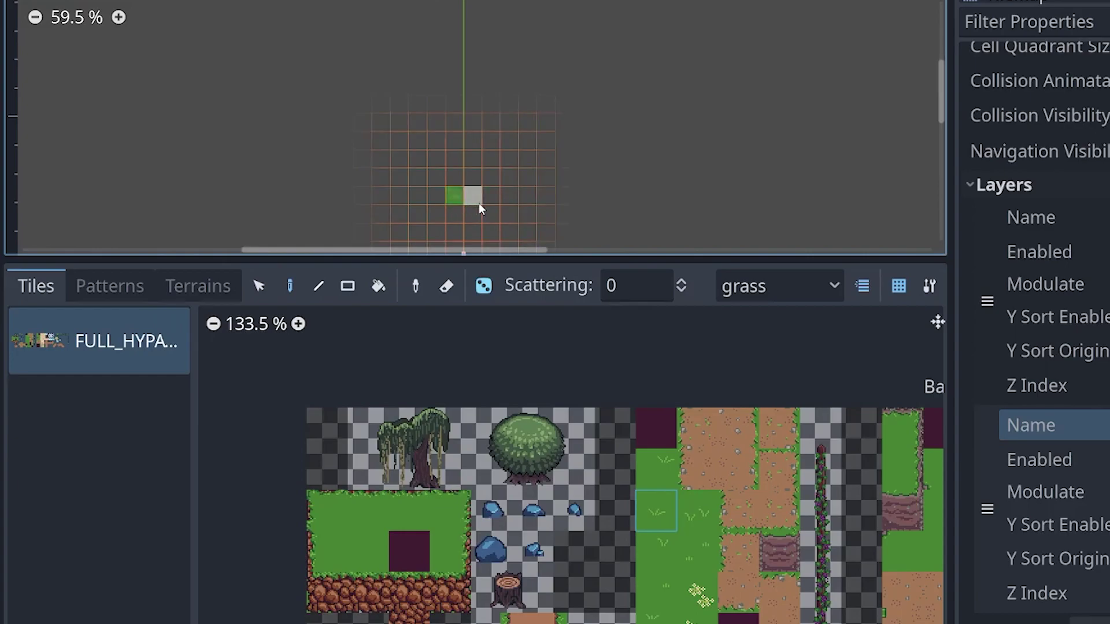
Select the block of grass and flower tiles in the atlas and paint a patch of randomly chosen ones on the grass layer.
left_click(477, 201)
mouse_move(662, 509)
left_mouse_down()
mouse_move(679, 595)
mouse_move(699, 596)
left_mouse_up()
mouse_move(480, 191)
left_mouse_down()
mouse_move(399, 203)
mouse_move(454, 223)
mouse_move(398, 211)
mouse_move(422, 184)
mouse_move(397, 146)
left_mouse_up()
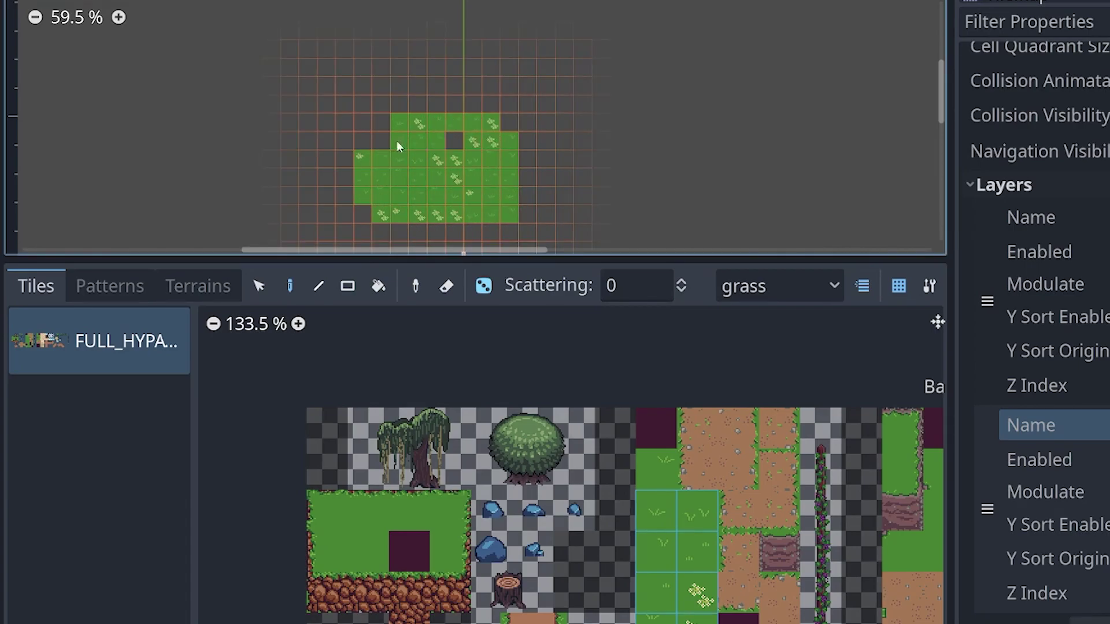
Place several round trees over the grass patch on the tree layer.
left_click(763, 292)
left_click(769, 353)
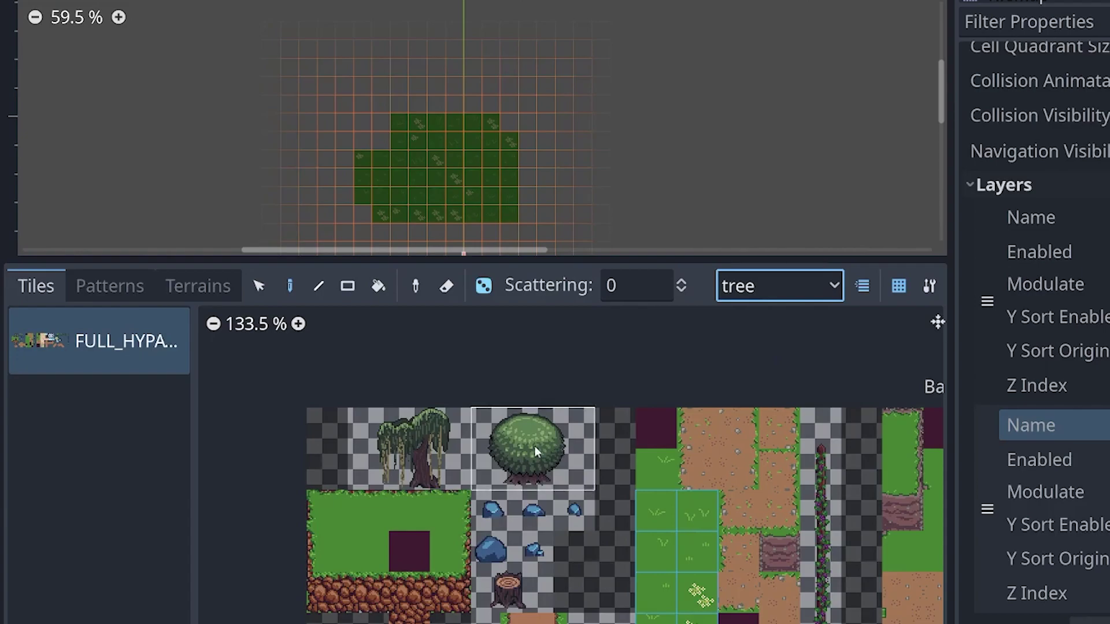
left_click(534, 446)
left_click(504, 178)
left_click(396, 212)
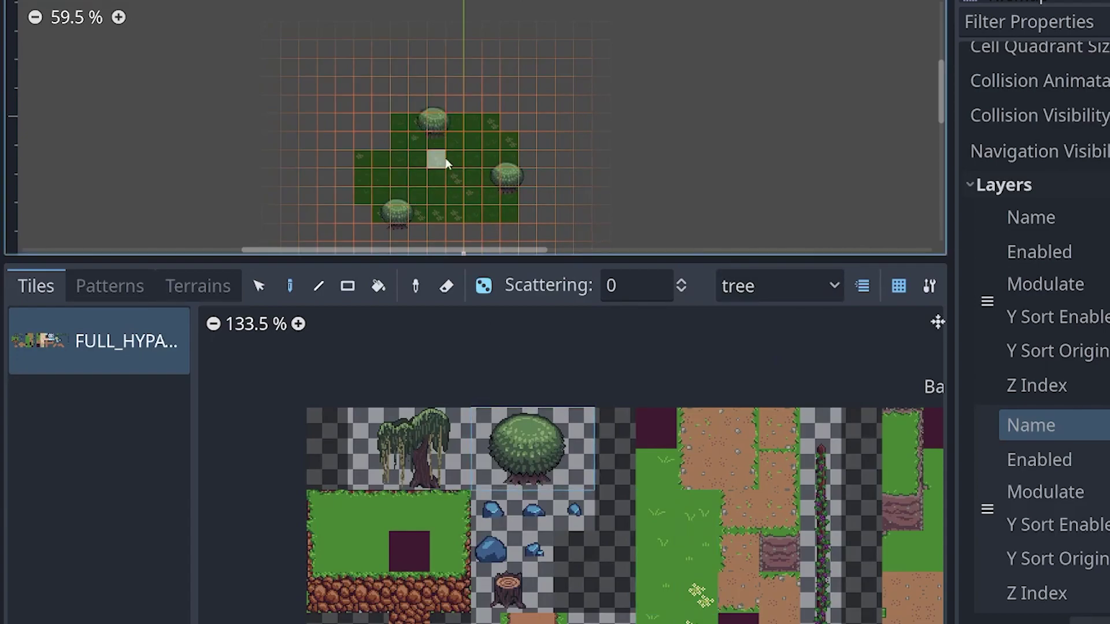
left_click(471, 212)
mouse_move(470, 159)
left_mouse_down()
mouse_move(422, 164)
mouse_move(421, 180)
mouse_move(471, 178)
left_mouse_up()
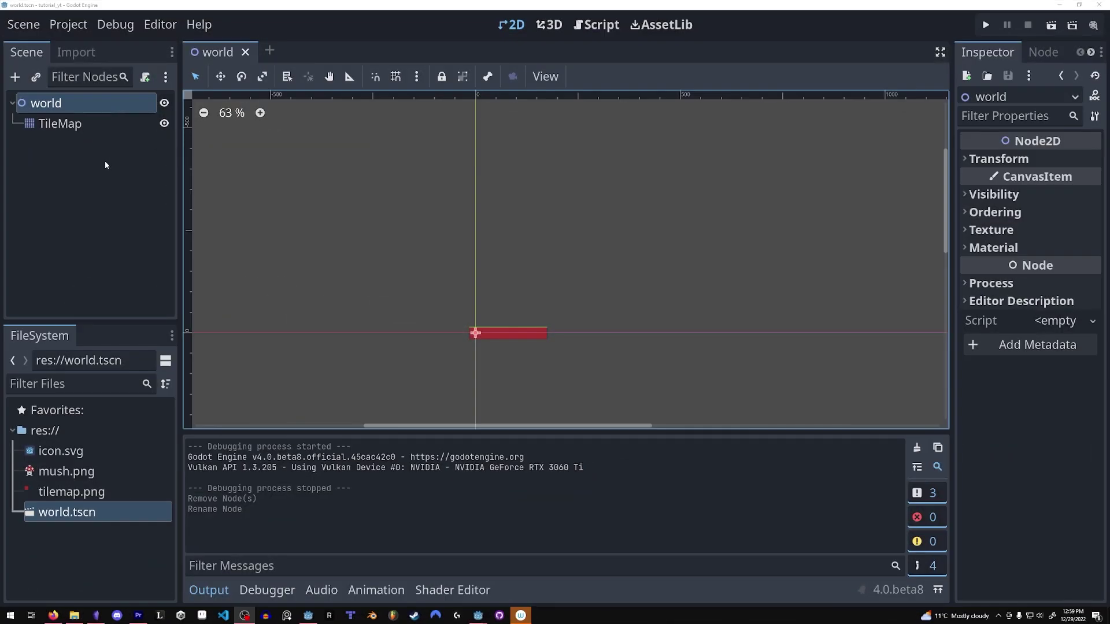
Add a CharacterBody2D node as a child of the world node.
right_click(99, 104)
left_click(134, 113)
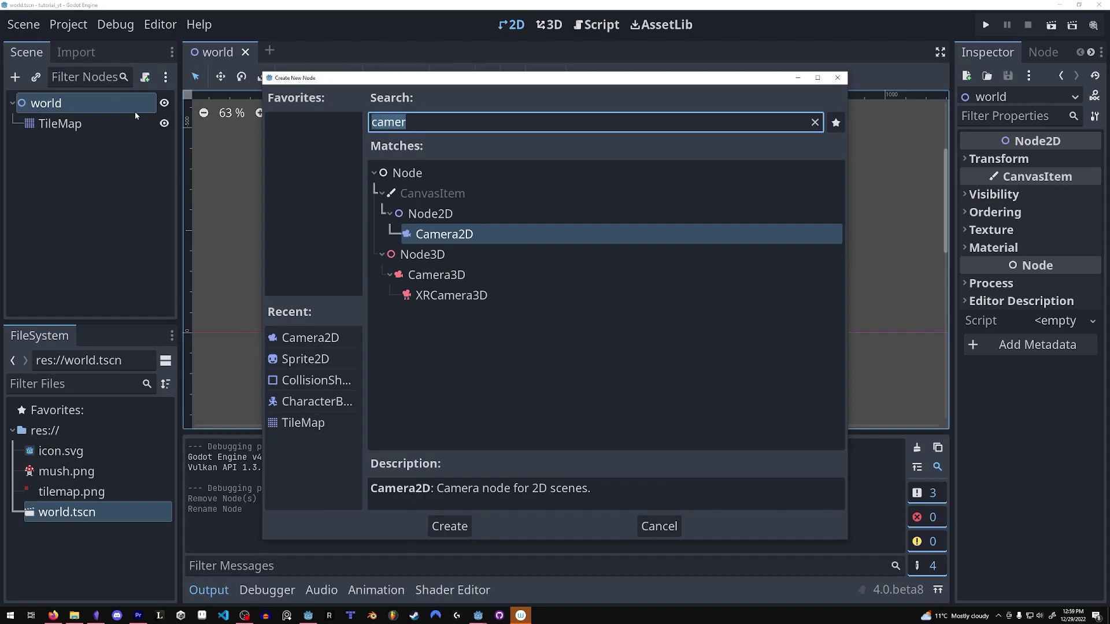
type("char")
key("Return")
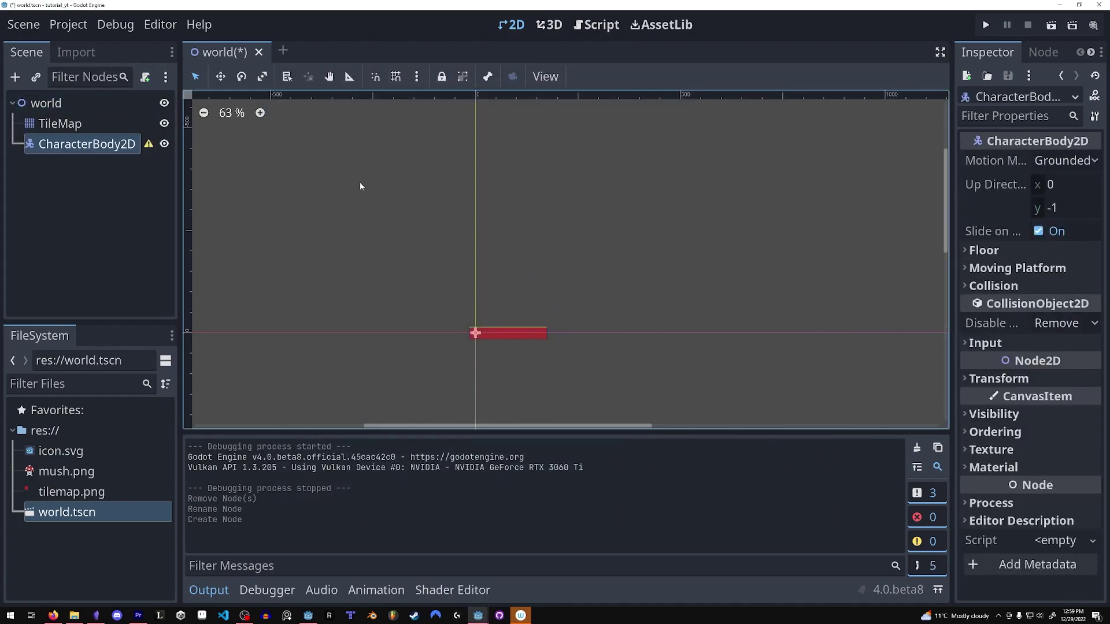
Add Sprite2D and CollisionShape2D nodes as children of the CharacterBody2D.
right_click(122, 149)
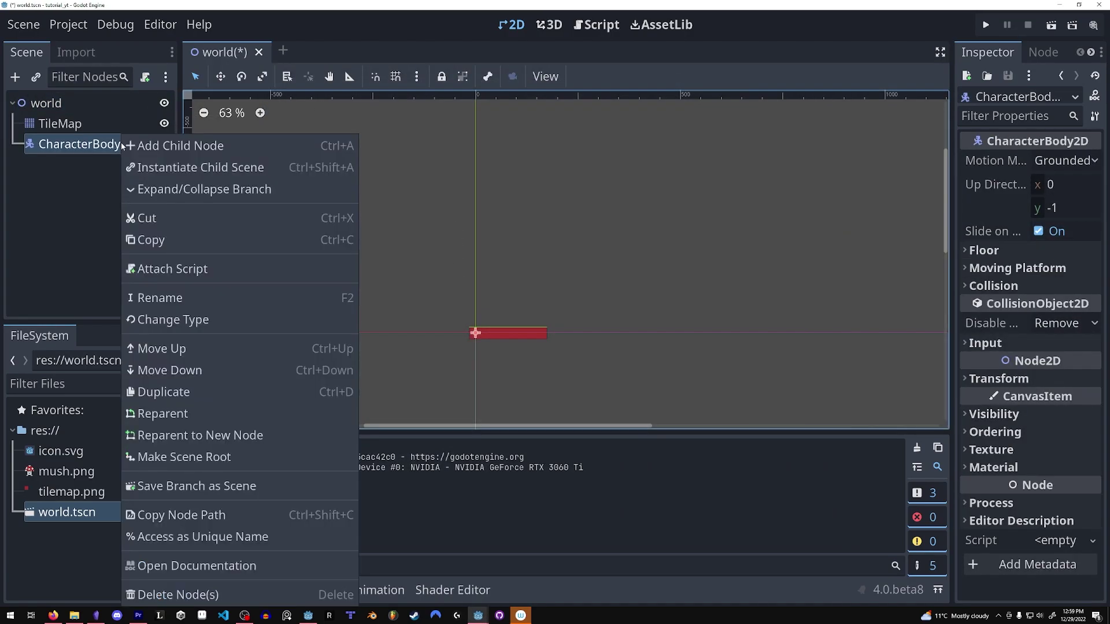
left_click(168, 144)
type("sprite")
key("Return")
left_click(144, 148)
key("ctrl+a")
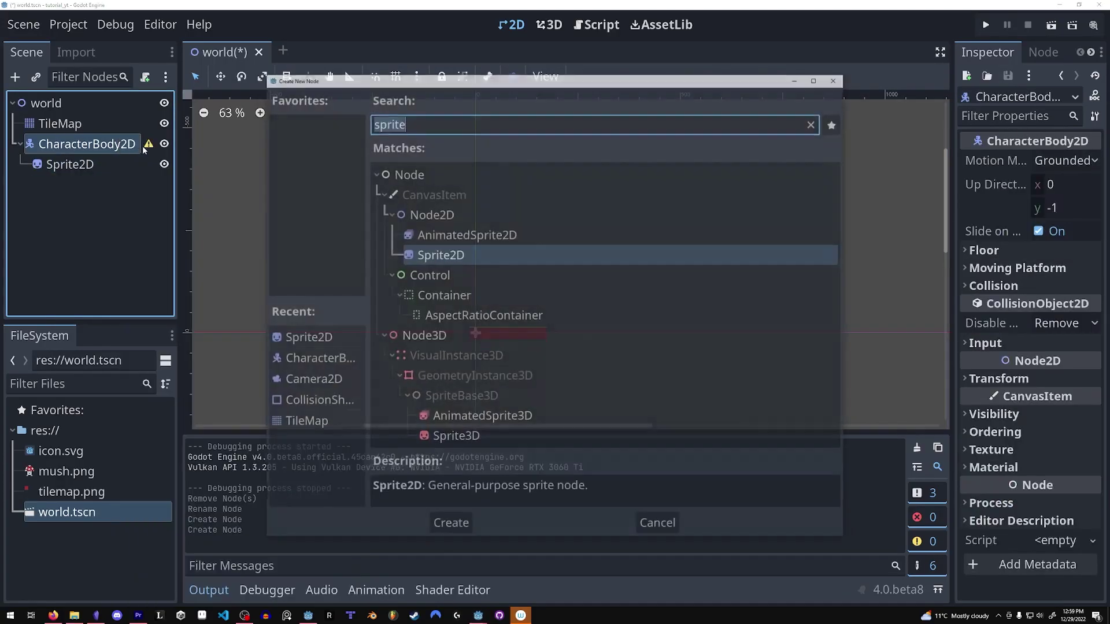
type("coll")
key("Return")
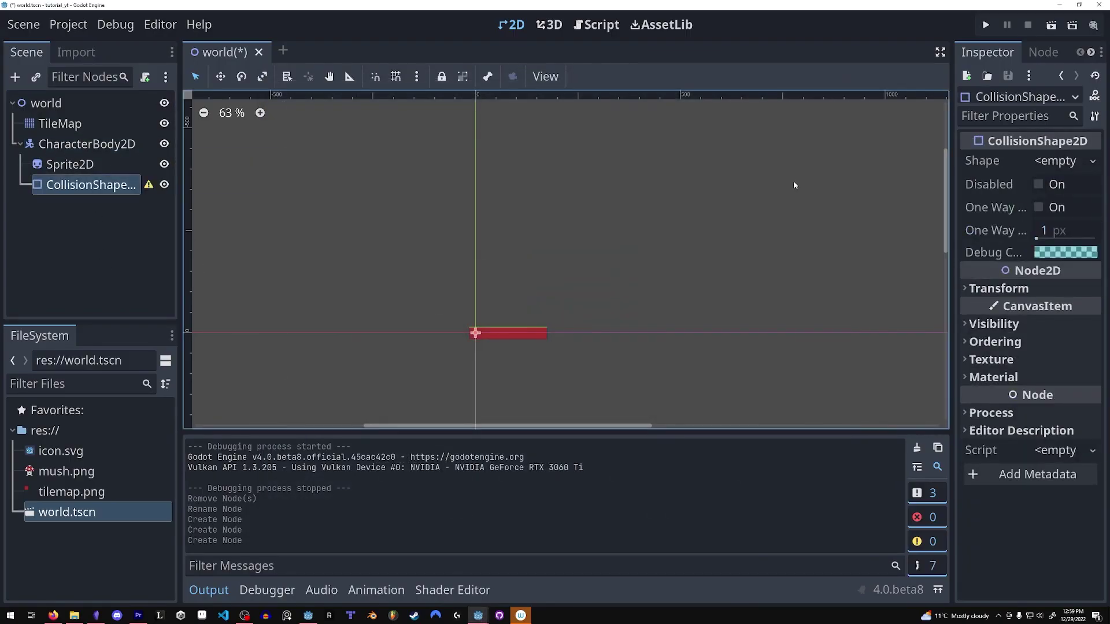
Give the CollisionShape2D a capsule shape and assign mush.png as the Sprite2D's texture.
left_click(1058, 161)
left_click(995, 290)
scroll(503, 312, "up", 5)
left_click(70, 164)
left_click_drag(66, 472, 1056, 160)
Group the CharacterBody2D with its children and move it just above the red platform, to about (21, -34).
left_click(87, 144)
left_click(463, 77)
left_click_drag(450, 336, 465, 312)
scroll(506, 320, "up", 4)
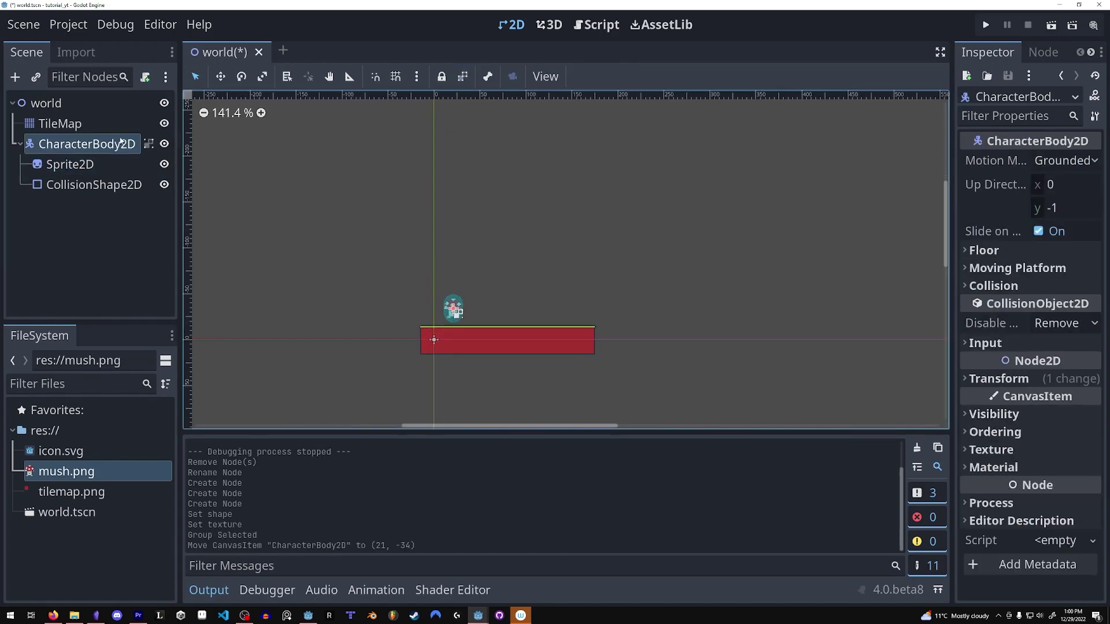
Add a Camera2D node as a child of the CharacterBody2D.
right_click(107, 139)
left_click(149, 144)
type("cam")
key("Return")
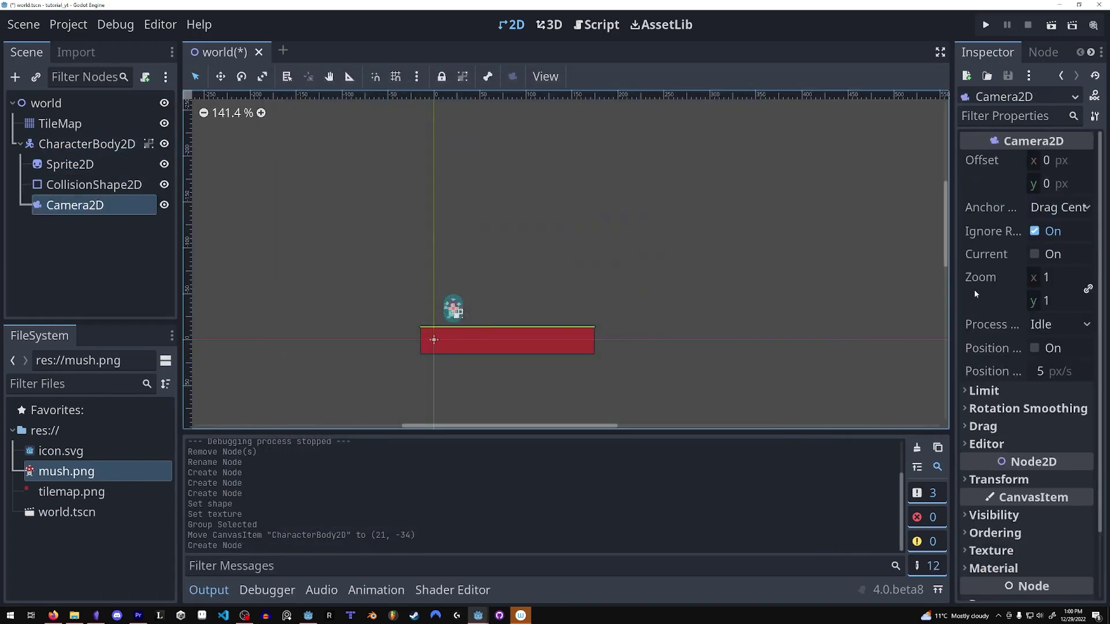
Make the Camera2D current and increase its zoom to frame the character and platform closely.
left_click(1034, 253)
left_click_drag(1049, 277, 1026, 277)
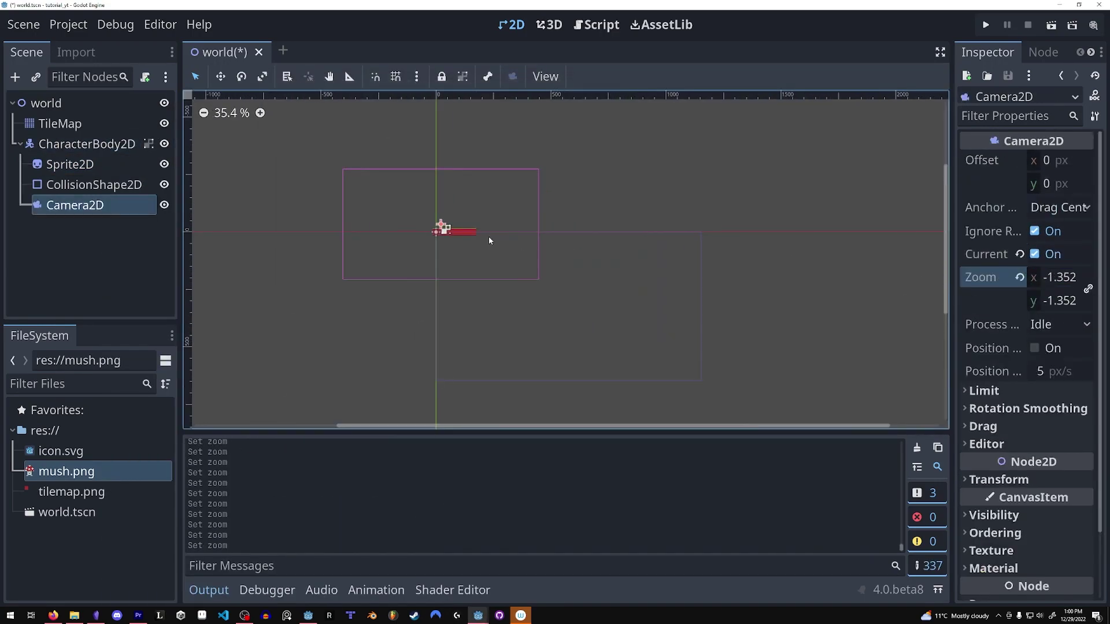
scroll(468, 234, "up", 20)
middle_click_drag(465, 233, 614, 300)
left_click_drag(1058, 277, 1052, 277)
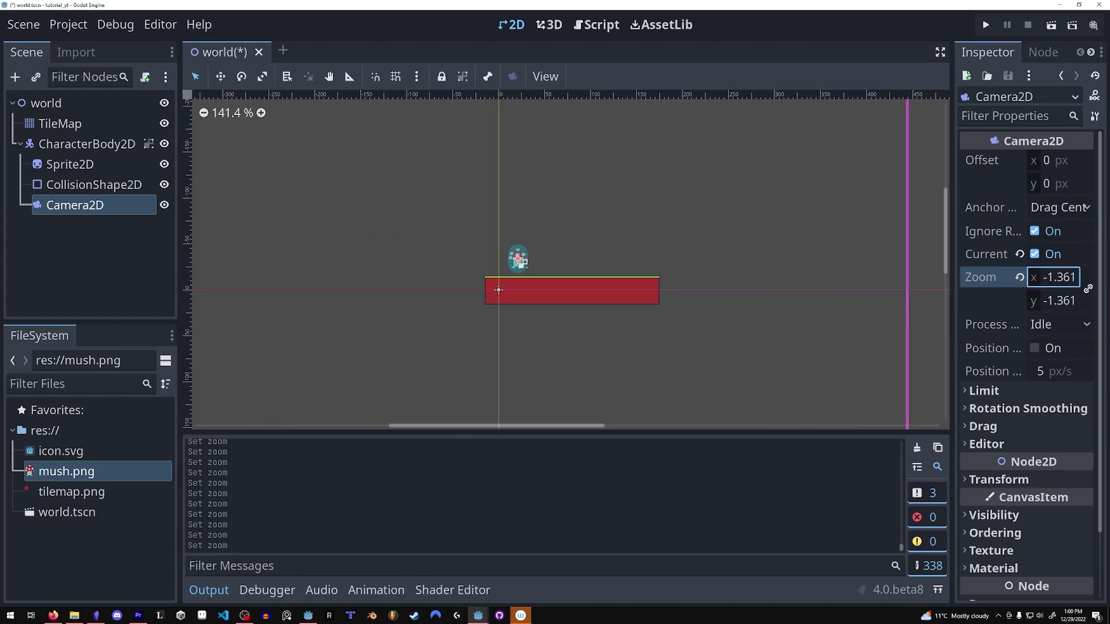
left_click_drag(488, 237, 190, 195)
Attach a GDScript named CharacterBody2D.gd to the CharacterBody2D using the Basic Movement template.
left_click(102, 145)
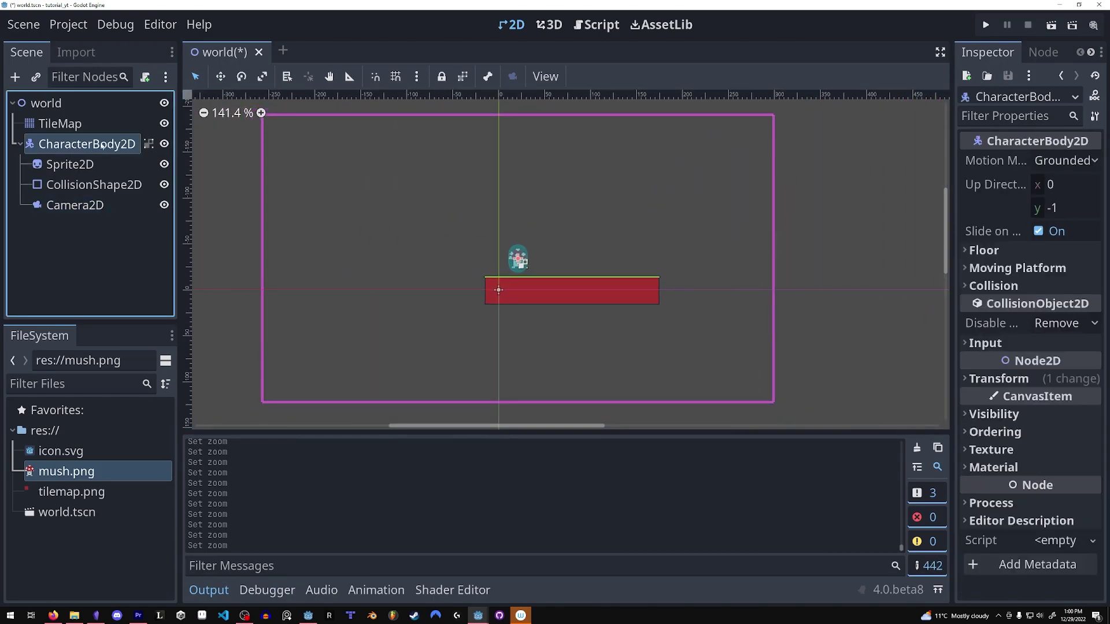
left_click(146, 77)
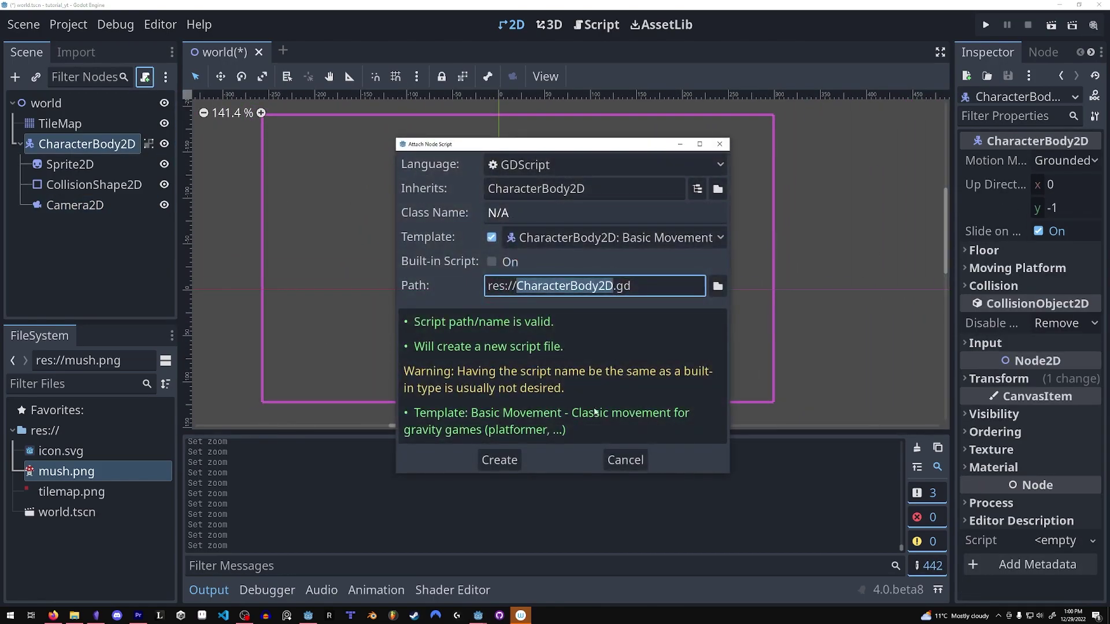
left_click(498, 459)
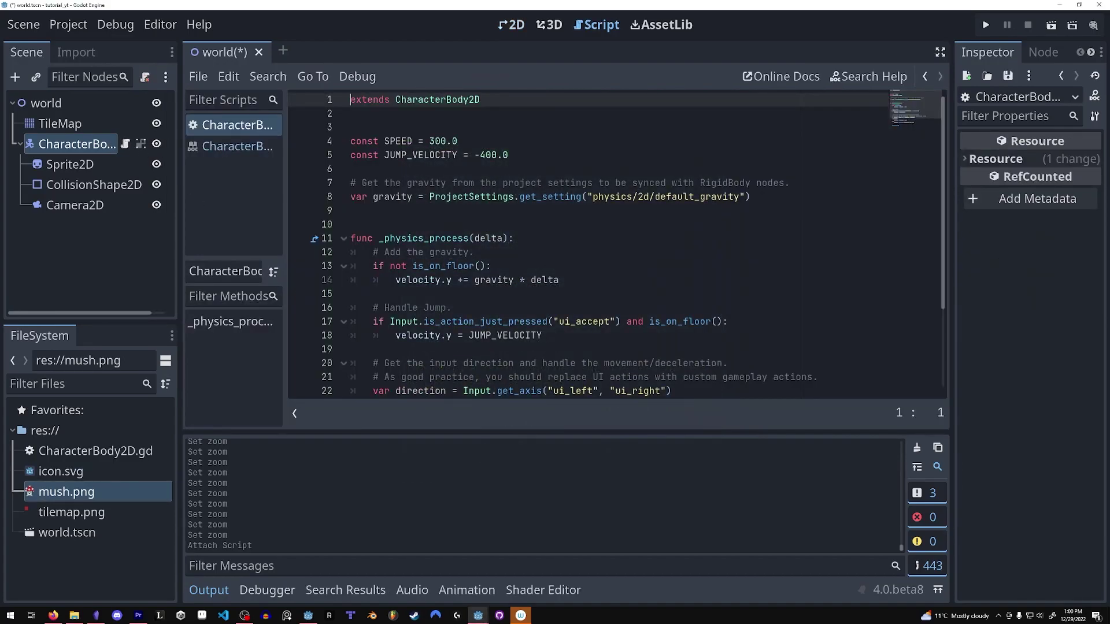
Examine the template script's jump condition and the line that reads the movement direction.
scroll(540, 180, "down", 3)
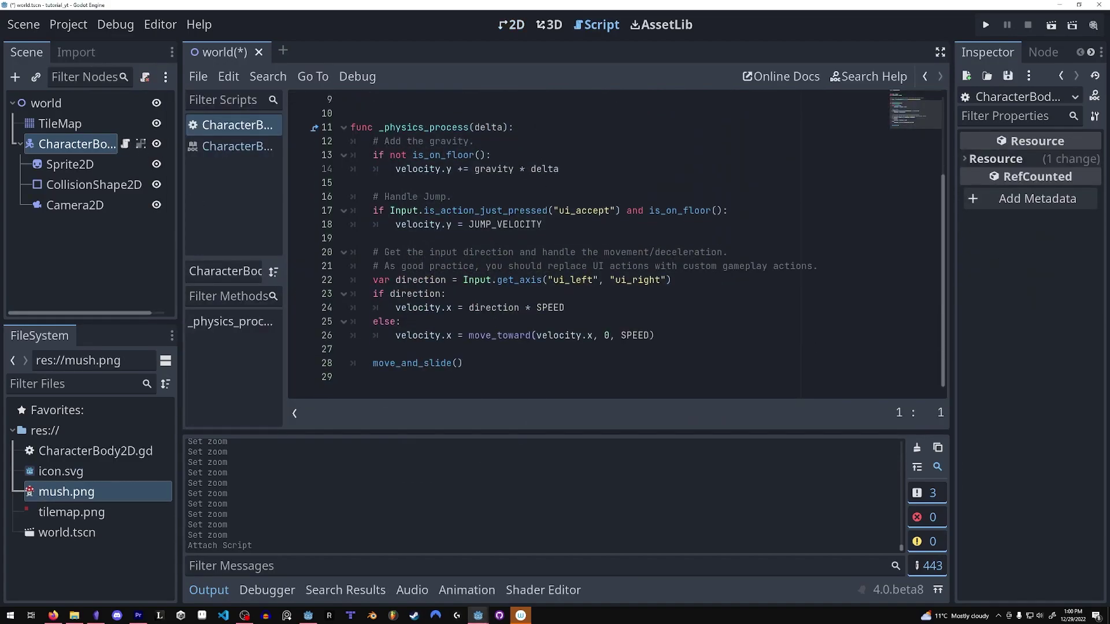
left_click_drag(390, 210, 453, 197)
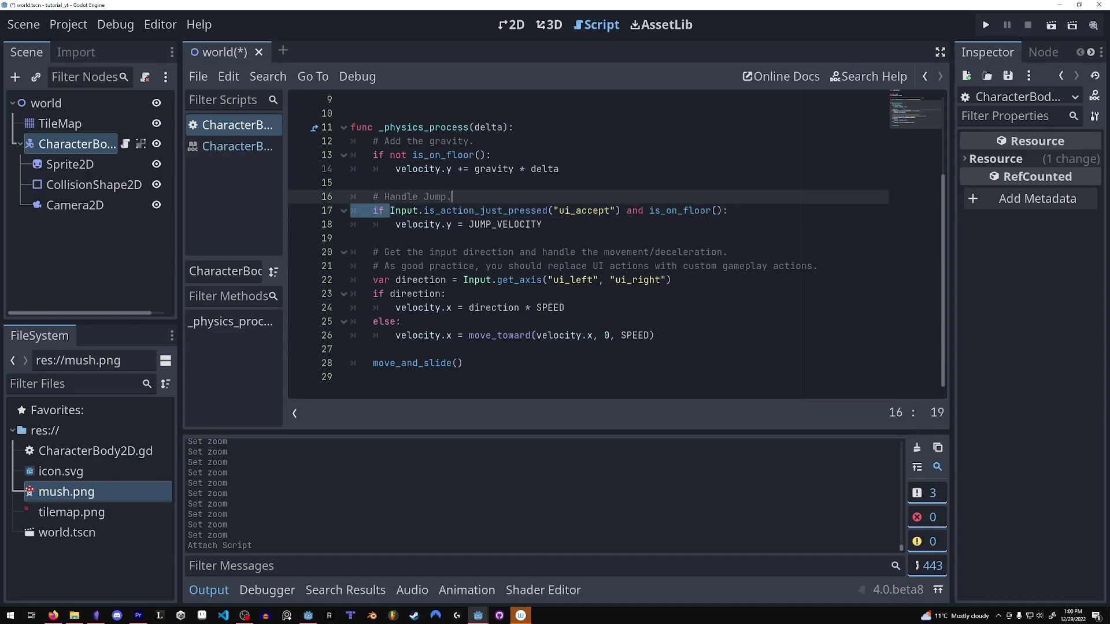
left_click_drag(396, 280, 667, 281)
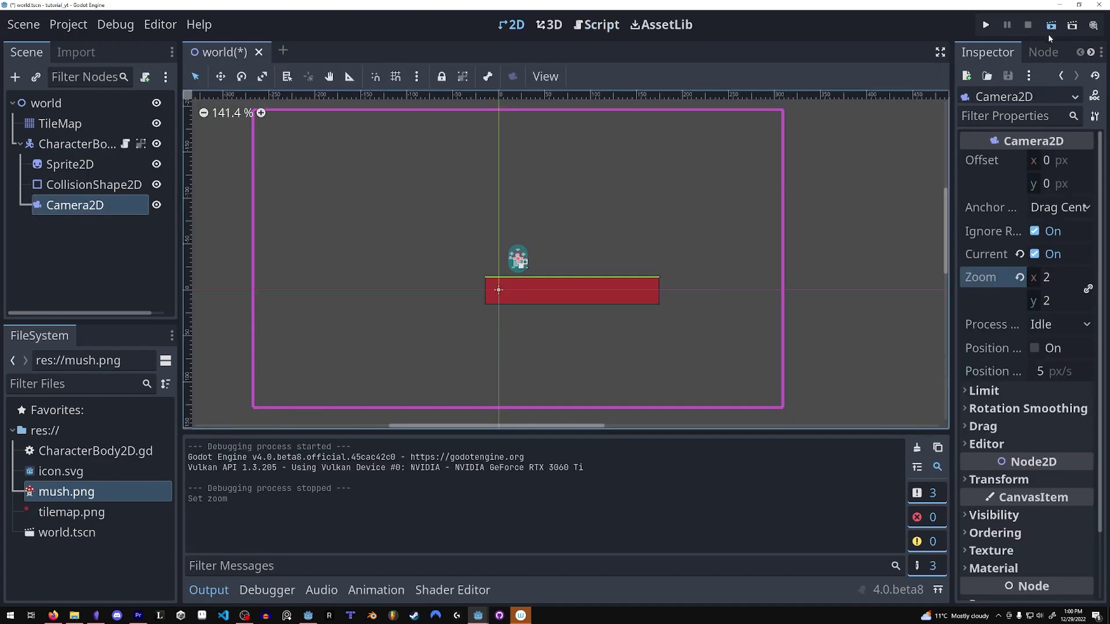
Run the current scene, test the character's jump and sideways movement, and close the game window.
left_click(1049, 27)
key("space")
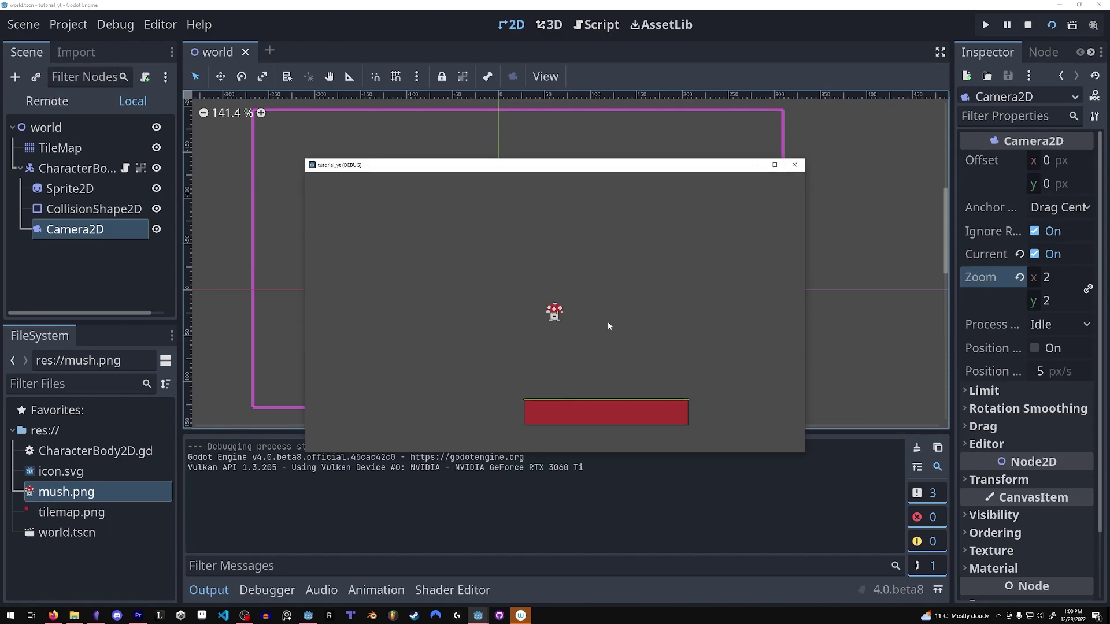
key("Right")
key("Left")
key("Right")
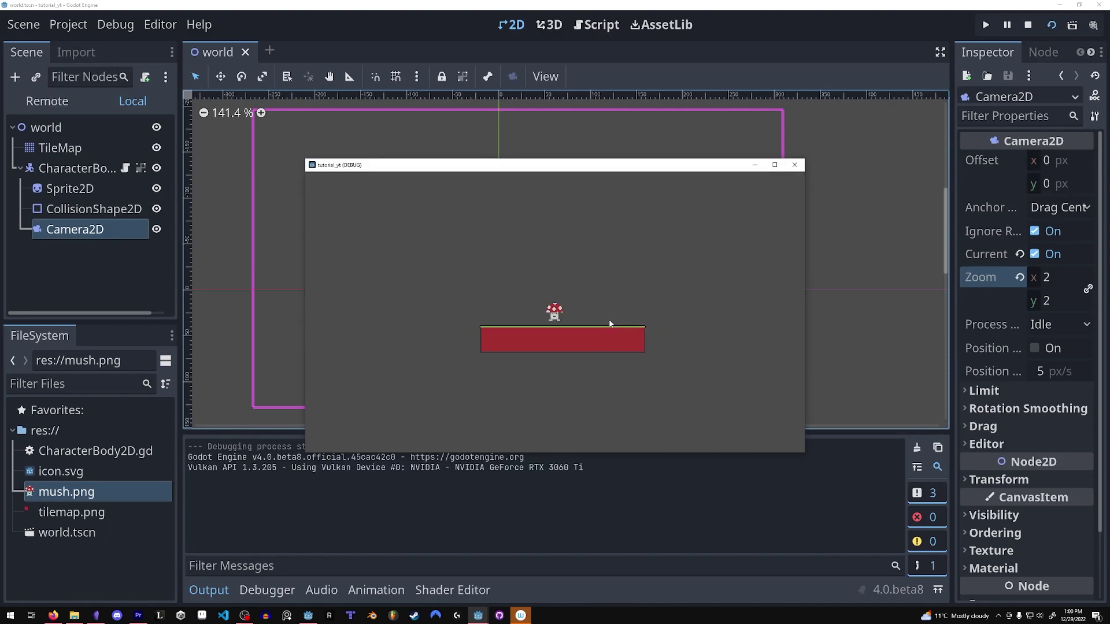
left_click(796, 166)
Return to the character's script and review the ui_right and ui_accept action names used for movement and jumping.
left_click(125, 143)
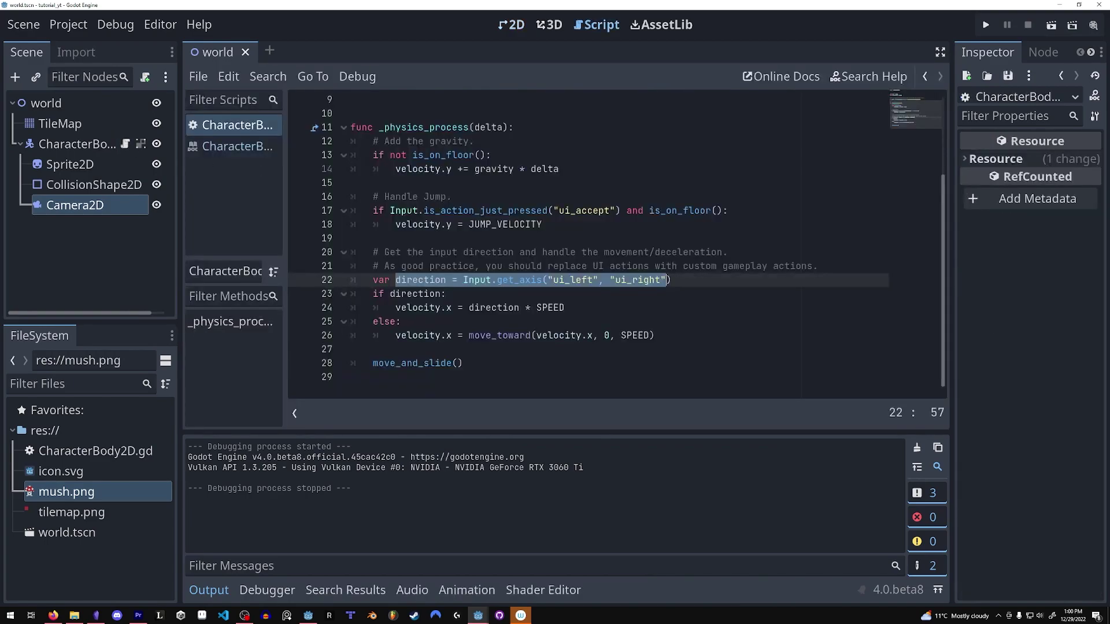
left_click(552, 267)
left_click(553, 280)
left_click_drag(553, 280, 655, 280)
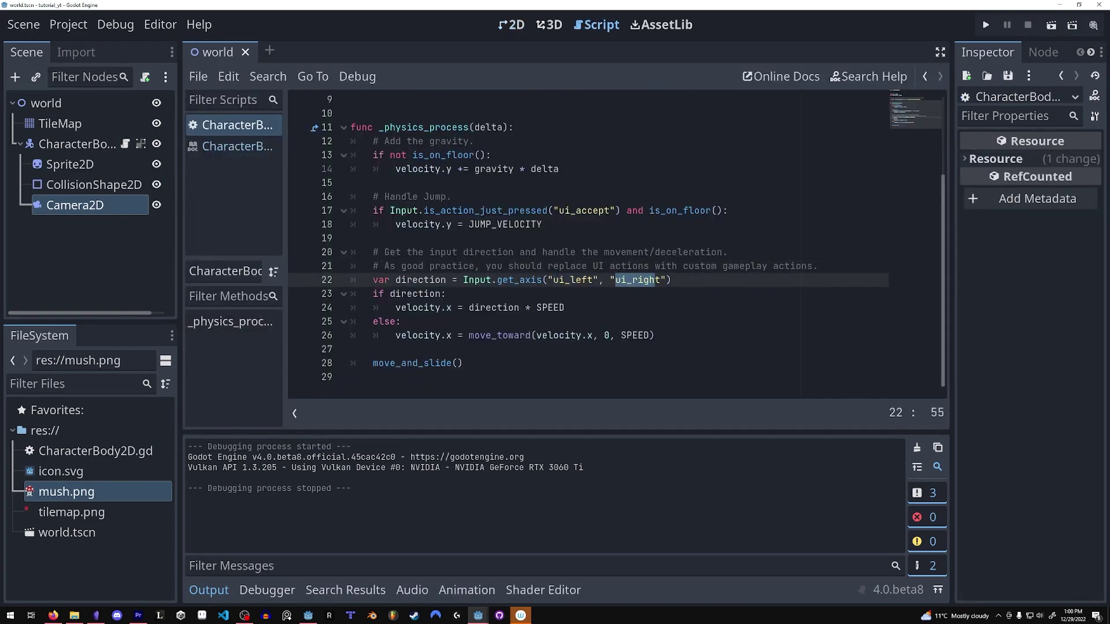
left_click_drag(610, 210, 558, 211)
Add a new action named jump to the project's Input Map.
left_click(85, 26)
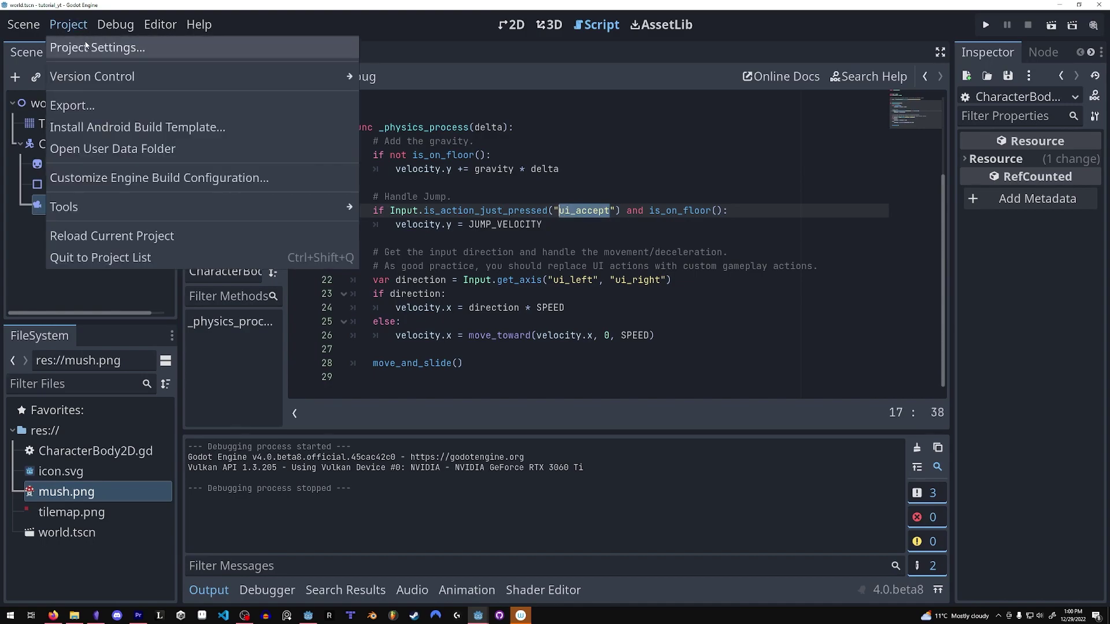
left_click(116, 47)
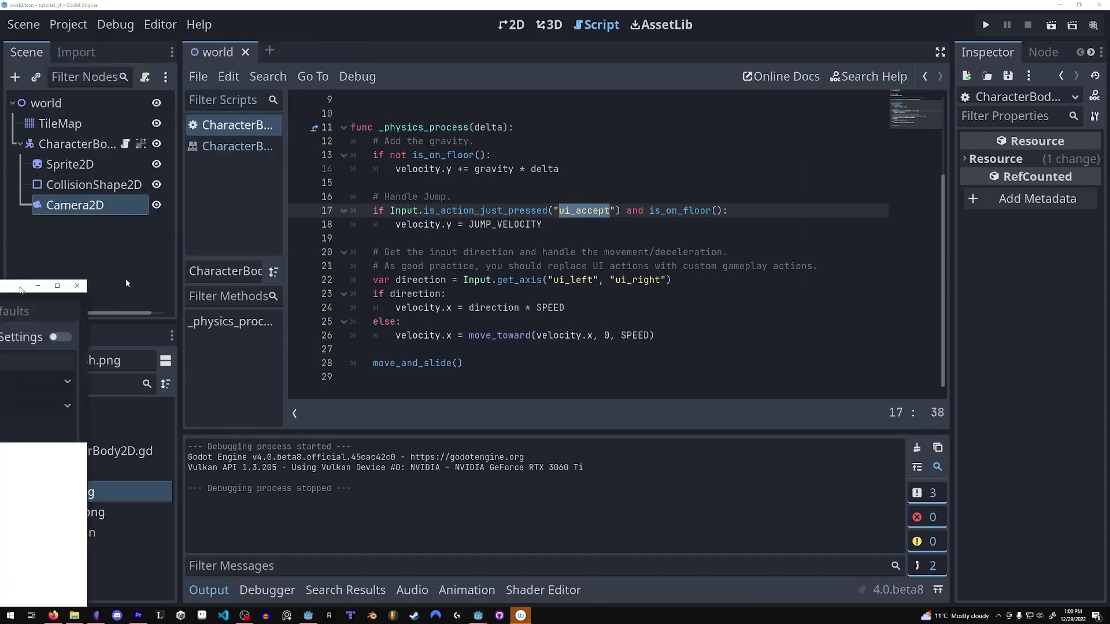
left_click(347, 178)
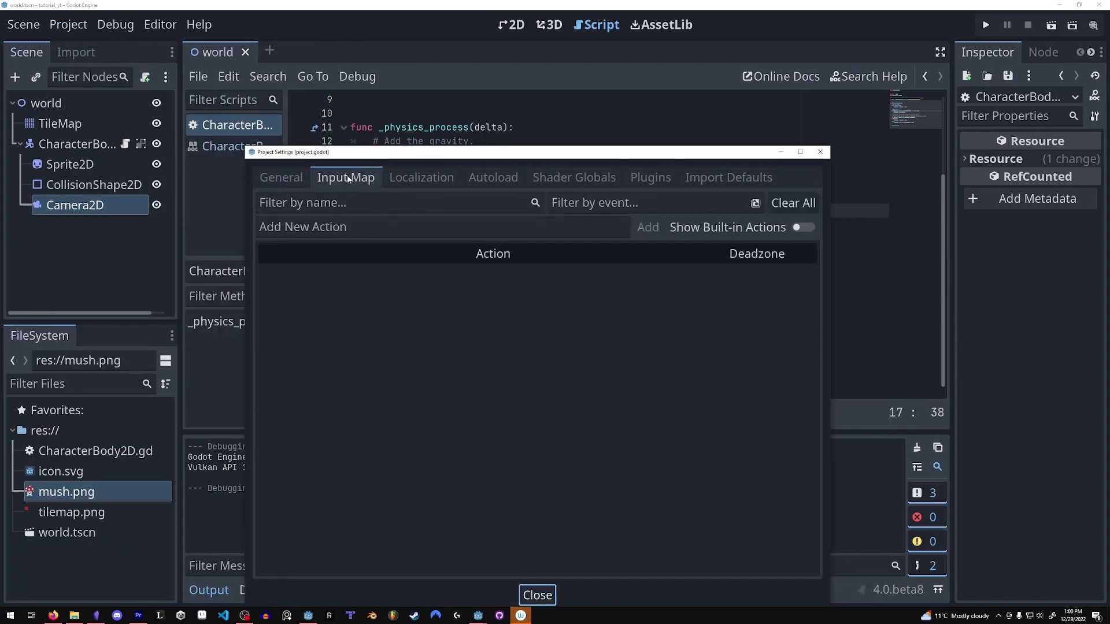
left_click(417, 233)
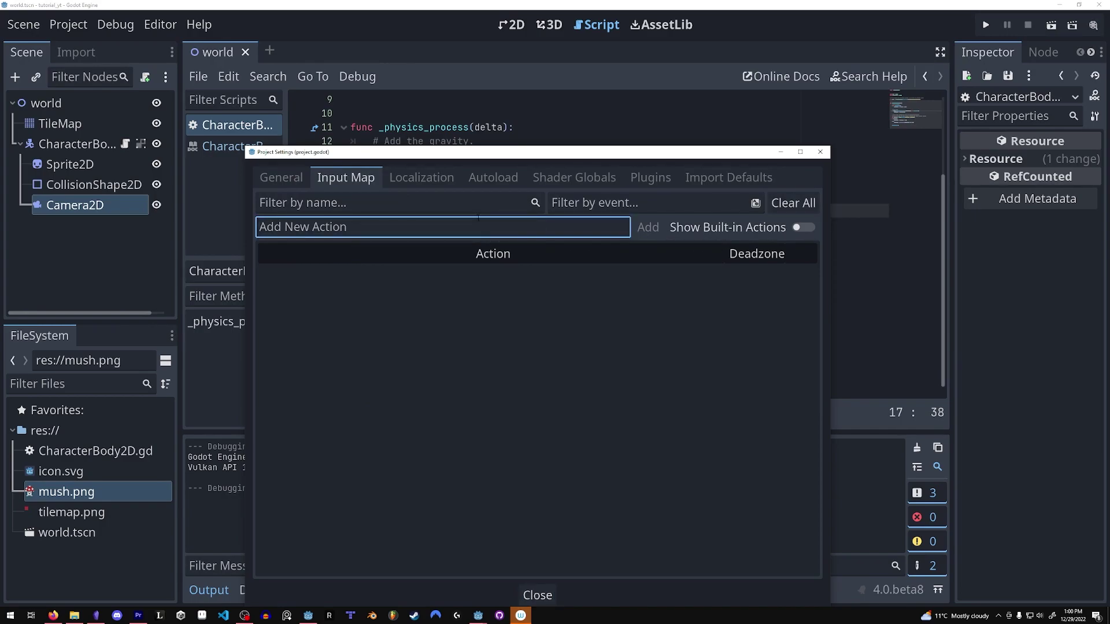
type("jump")
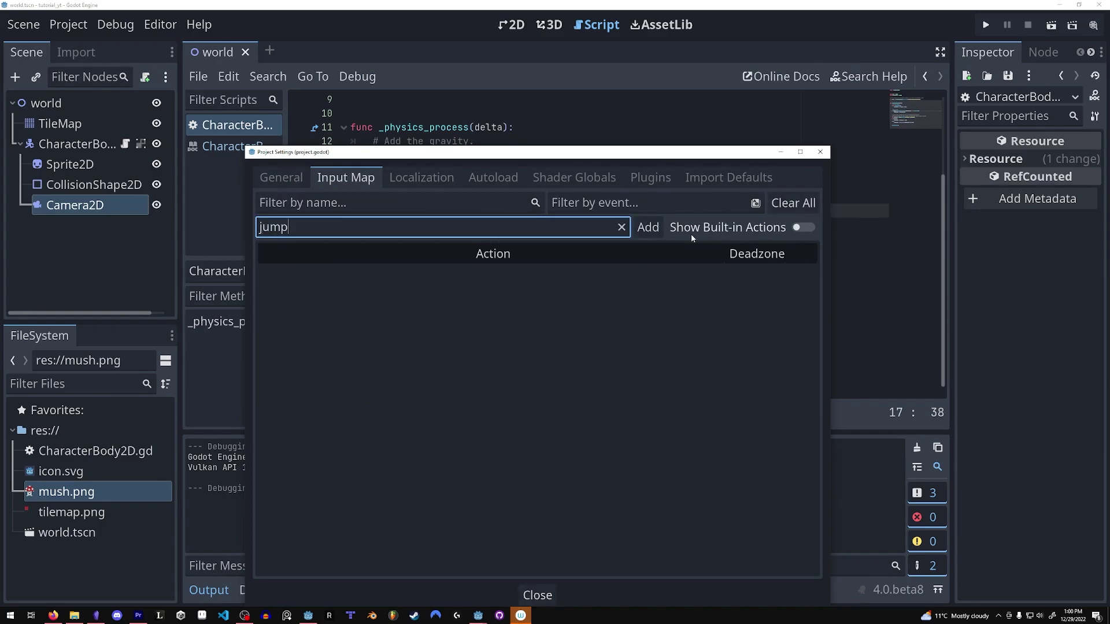
key("Return")
Bind the physical Space key to the jump action in the Input Map.
left_click(790, 275)
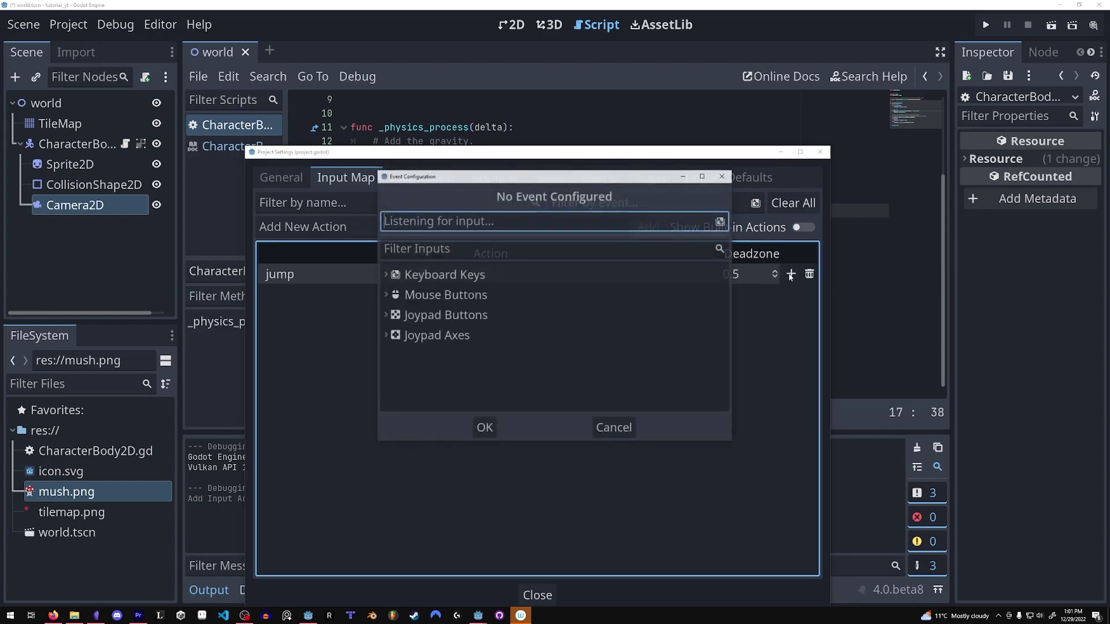
left_click(430, 275)
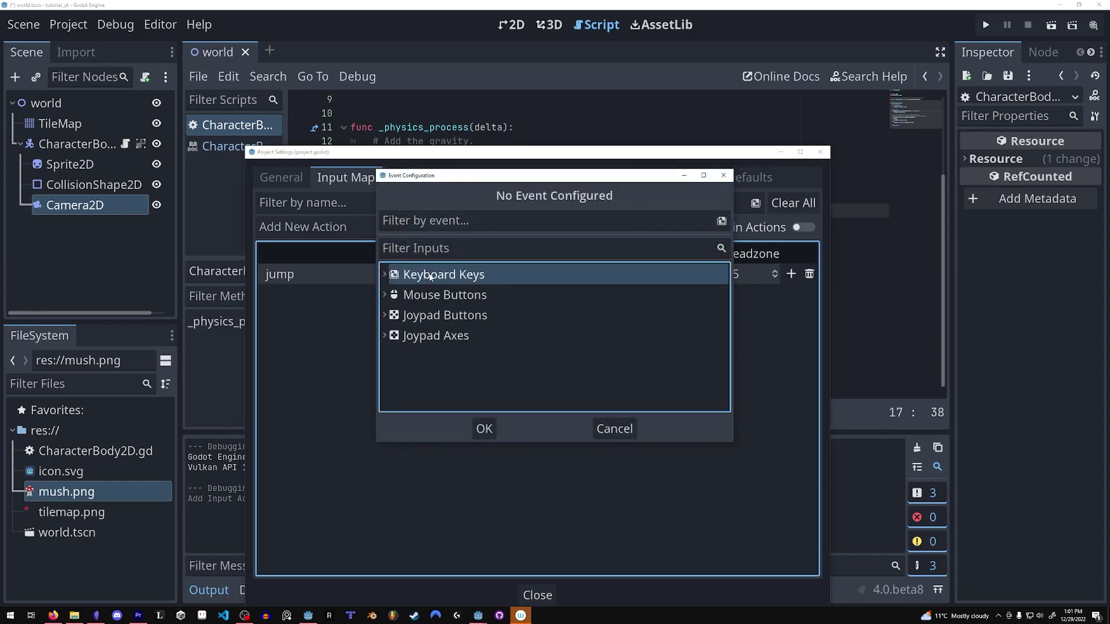
left_click(440, 220)
key("space")
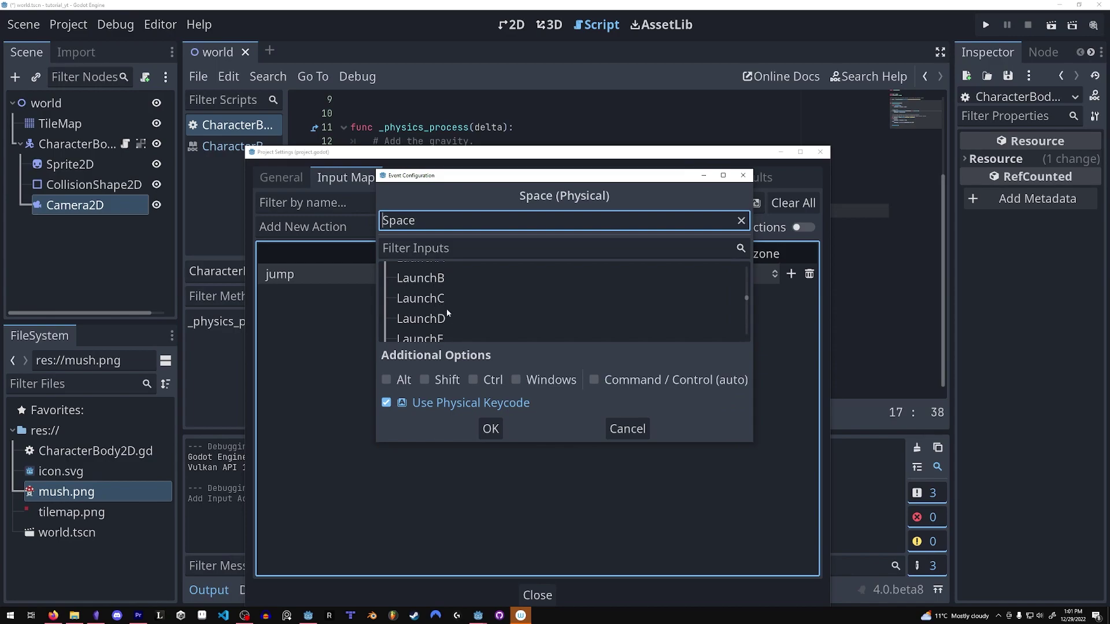
scroll(463, 317, "up", 2)
left_click_drag(662, 441, 662, 574)
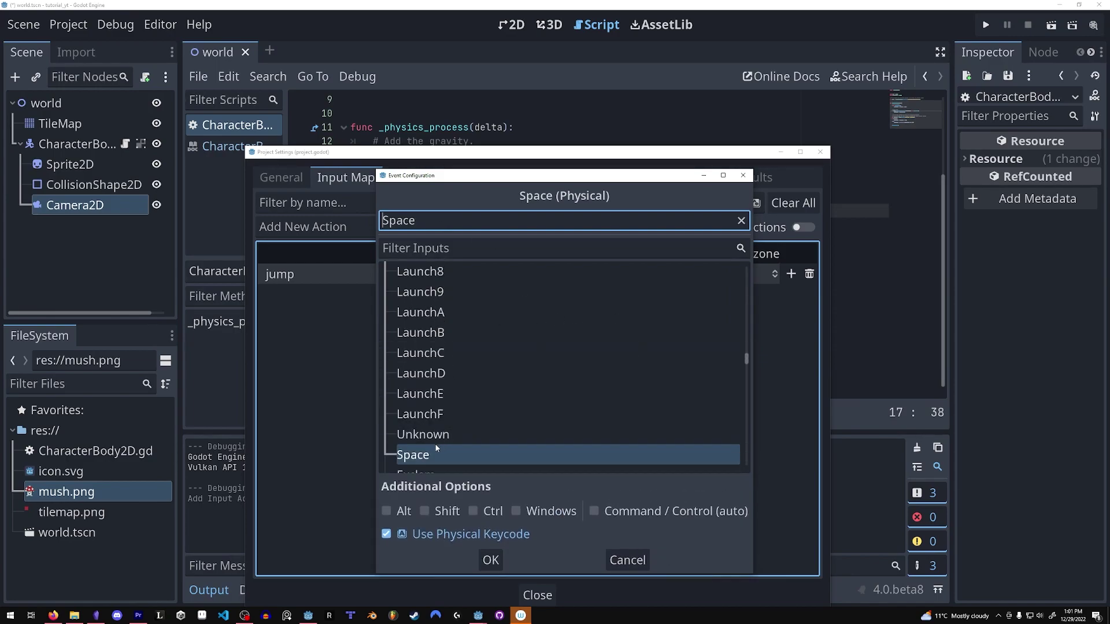
left_click(417, 455)
left_click(491, 560)
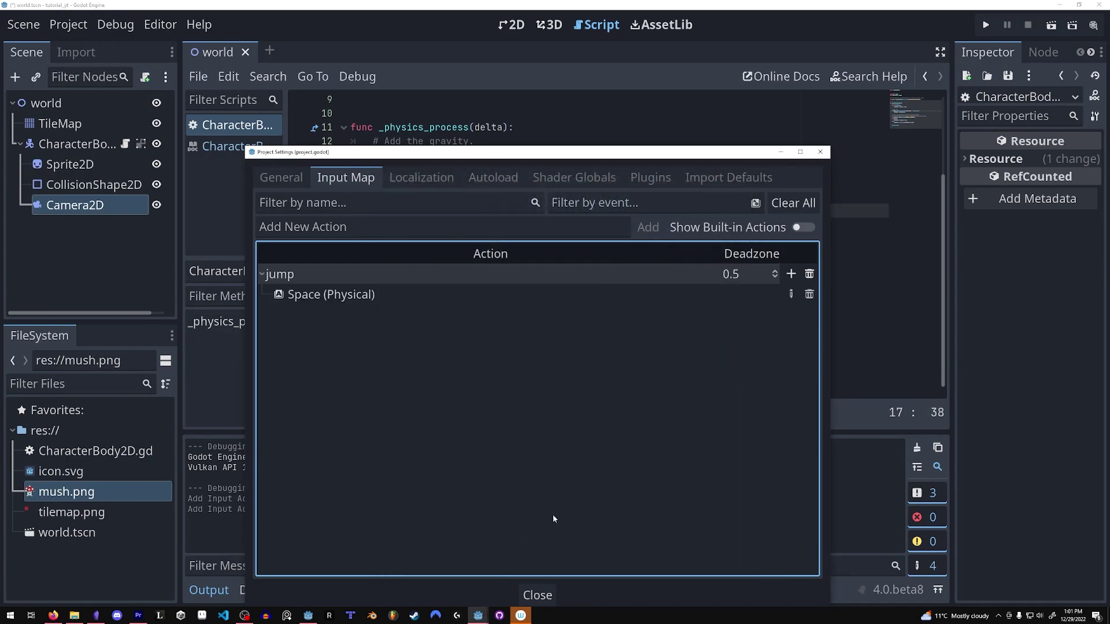
Close the project settings and replace ui_accept with jump in the script's jump condition on line 17.
left_click(819, 152)
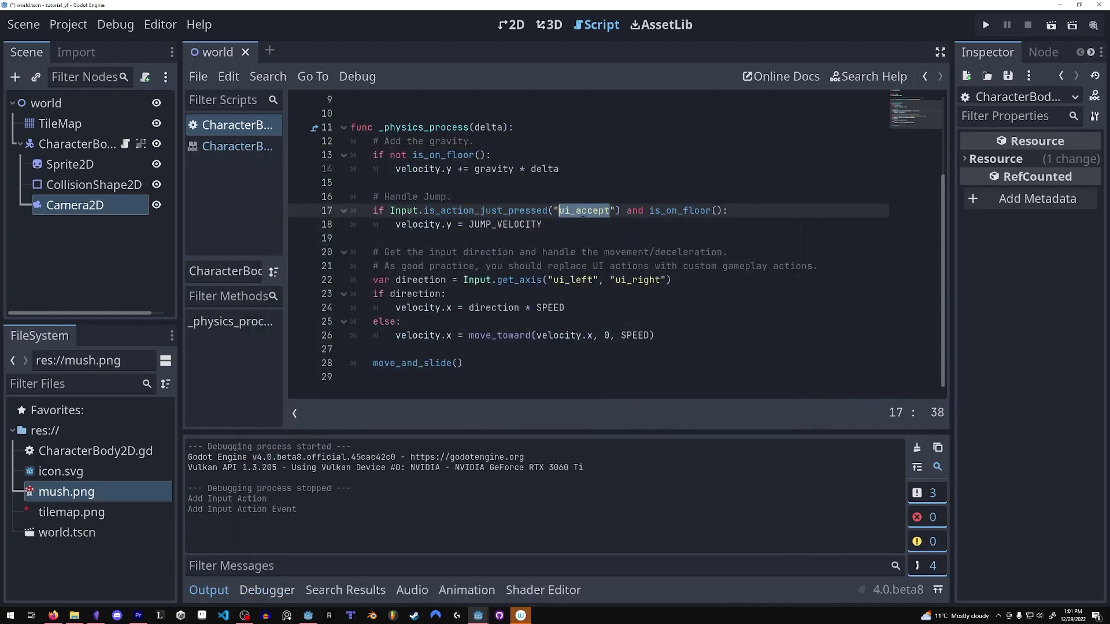
type("jump")
Run the project, test the character's movement with the new jump action, and close the game window.
left_click(986, 25)
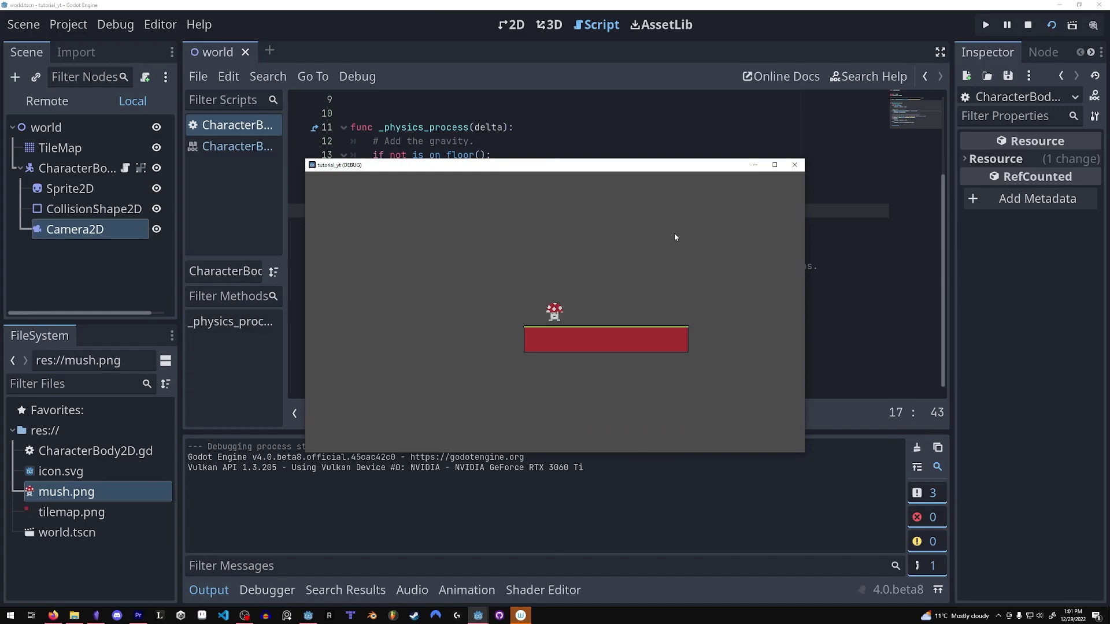
key("Right")
key("Left")
key("Right")
left_click(797, 165)
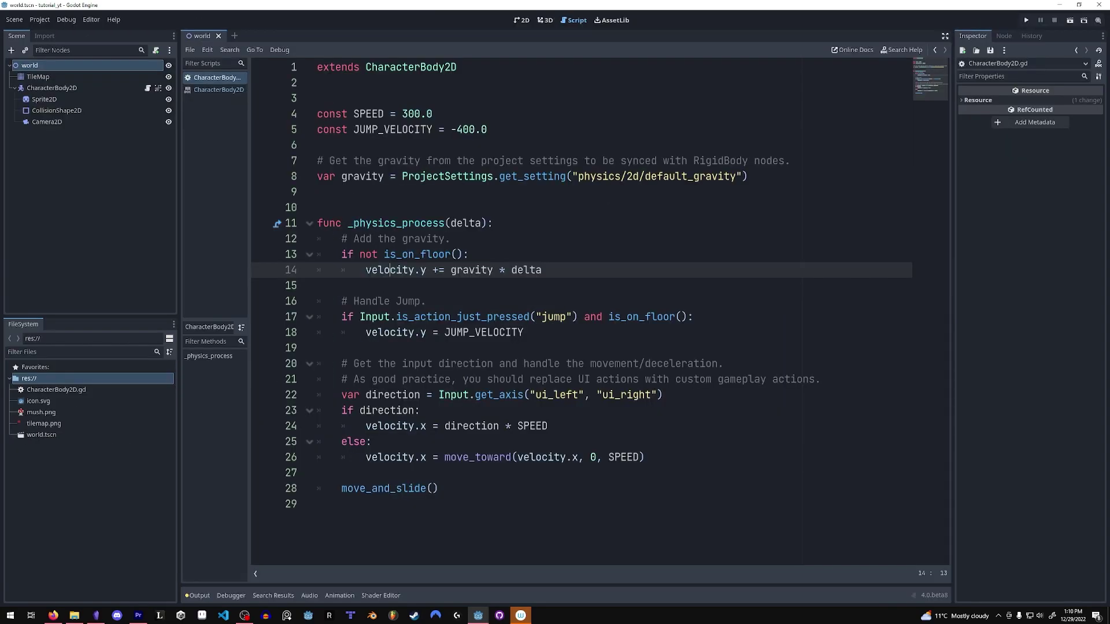
Review the script's use of velocity, the CharacterBody2D class it extends, and the move_and_slide call.
double_click(406, 270)
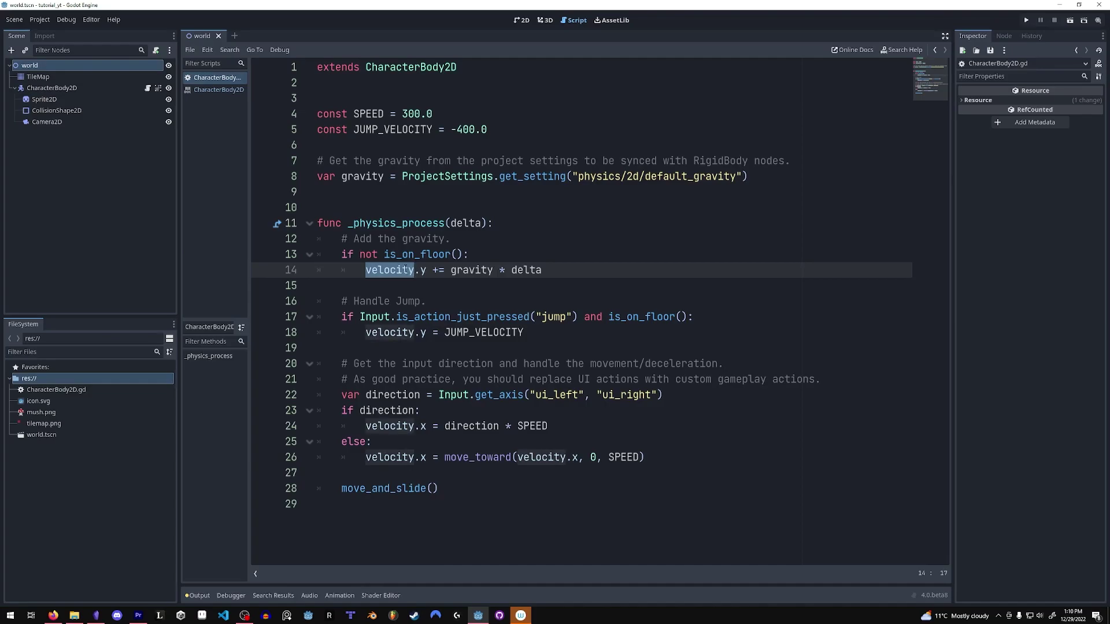
double_click(414, 68)
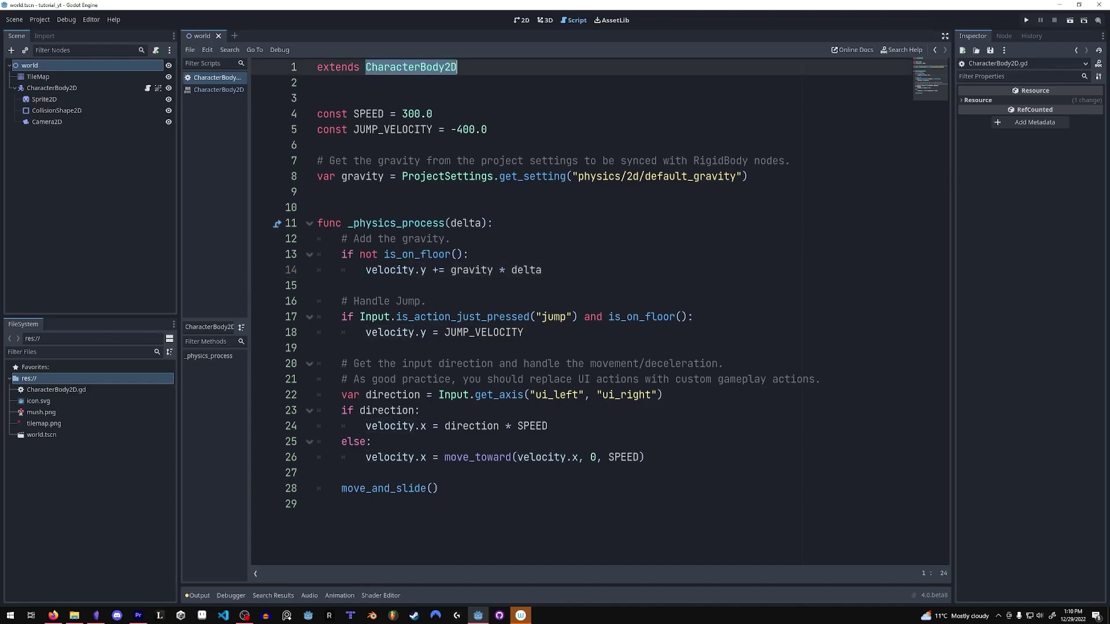
left_click_drag(444, 489, 432, 457)
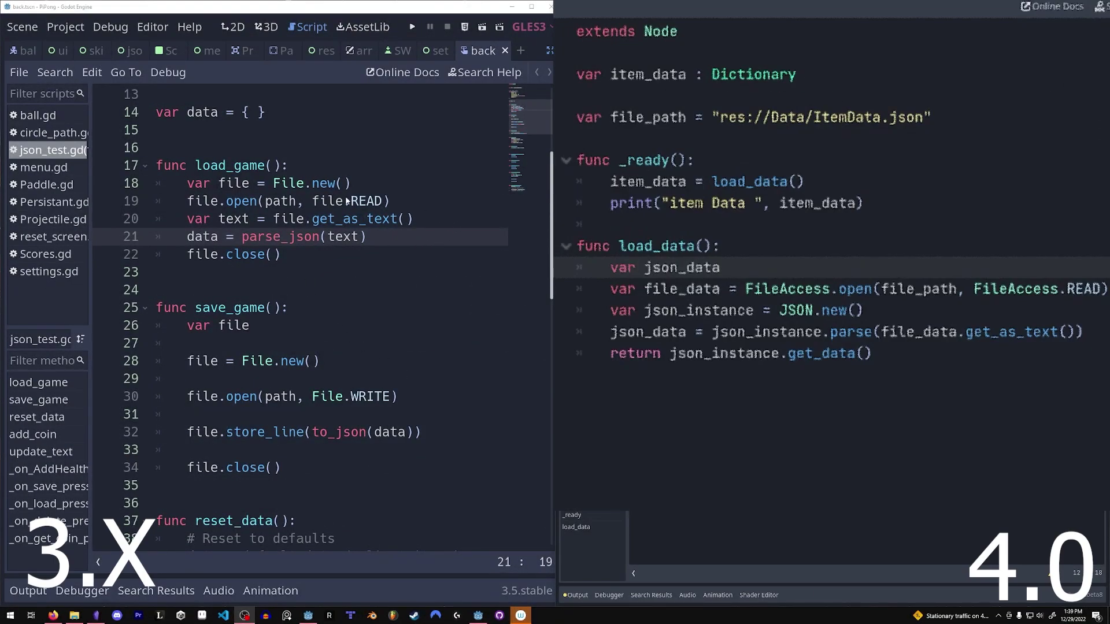
Compare the File and file.close calls in the 3.x load_game function with FileAccess and JSON.new in the 4.0 load_data function.
left_click(305, 183)
double_click(771, 288)
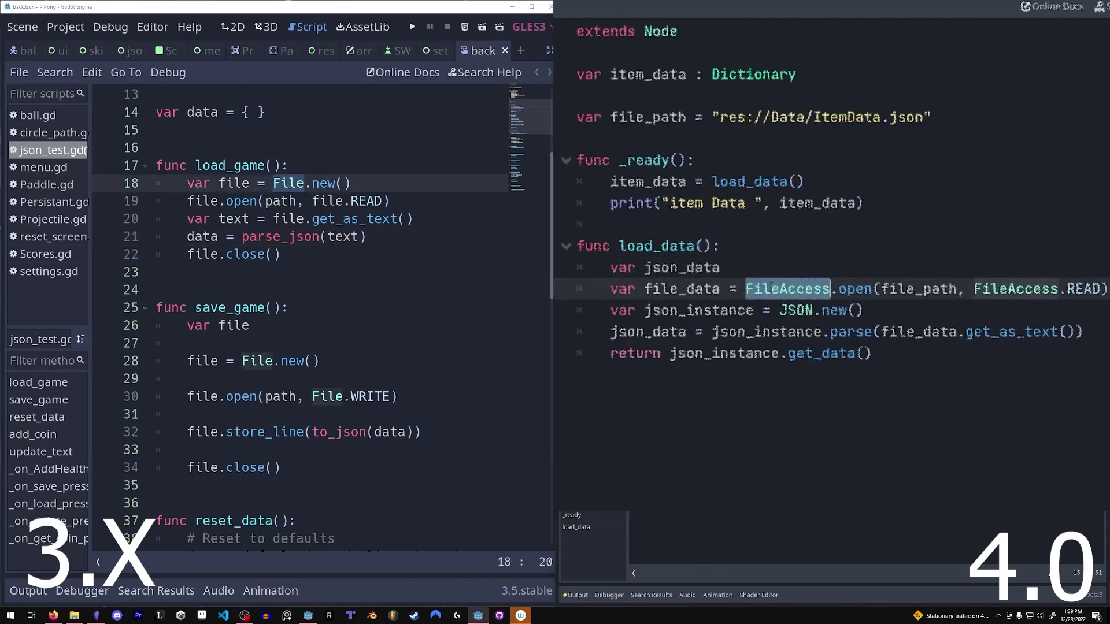
left_click_drag(299, 257, 188, 255)
left_click(808, 367)
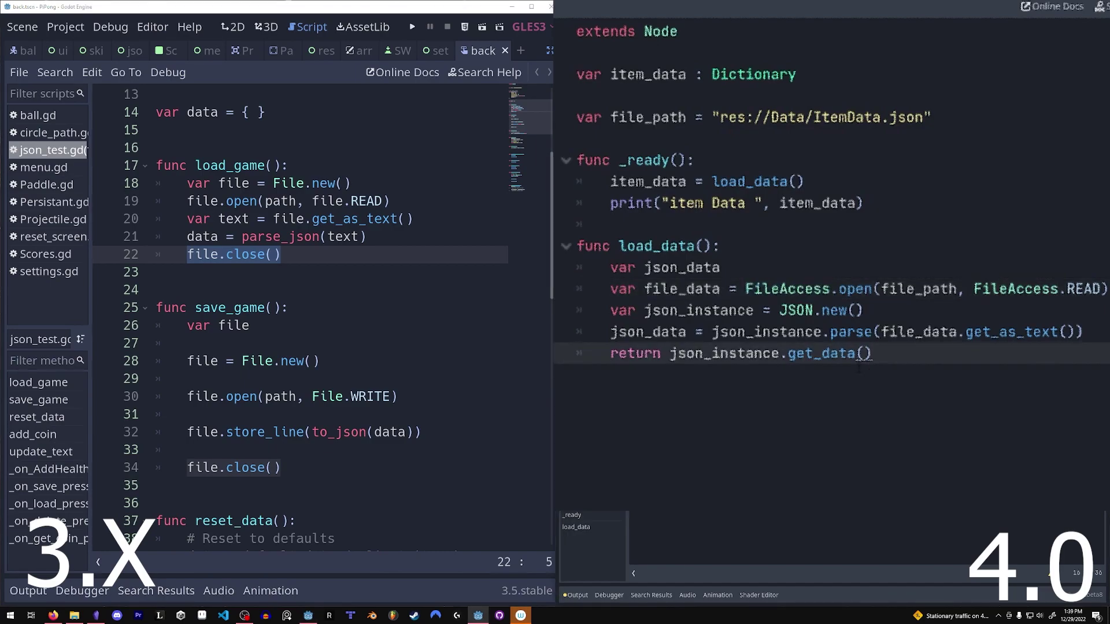
double_click(790, 312)
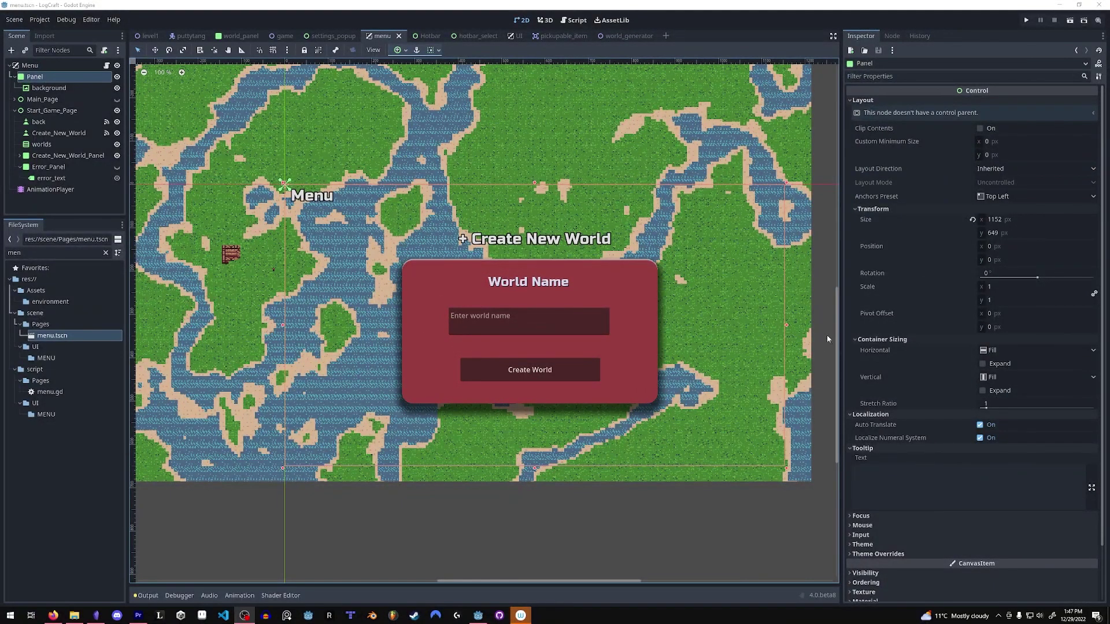
Widen the Inspector beside the menu scene's canvas.
left_click_drag(841, 338, 729, 344)
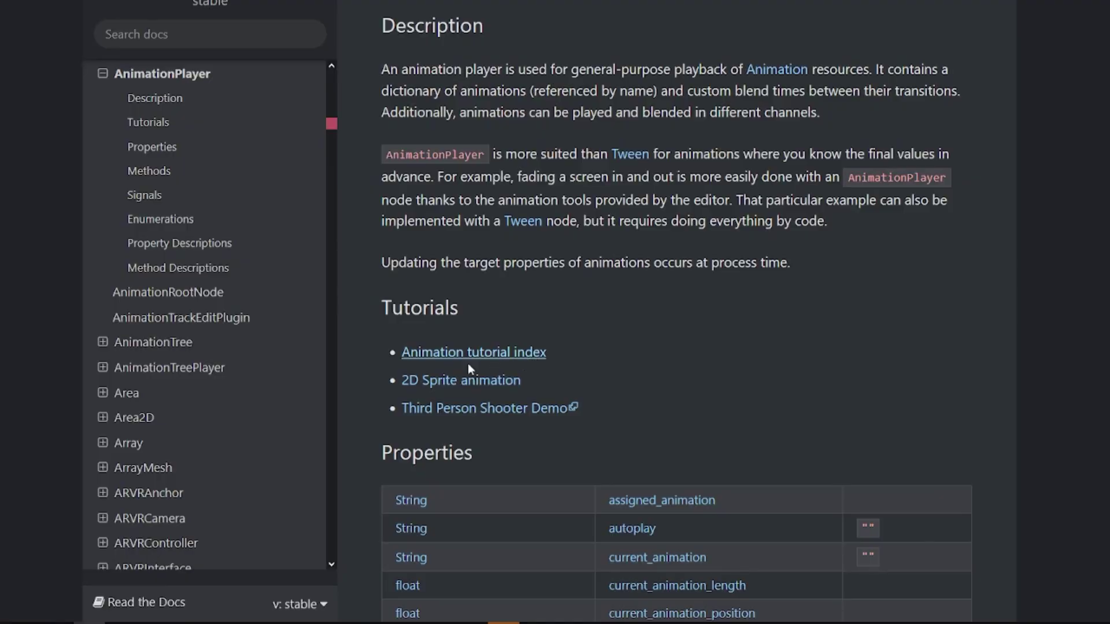
In the browser's Godot documentation, switch the AnimationPlayer page from the stable version to latest and clear the text selection.
left_click(309, 606)
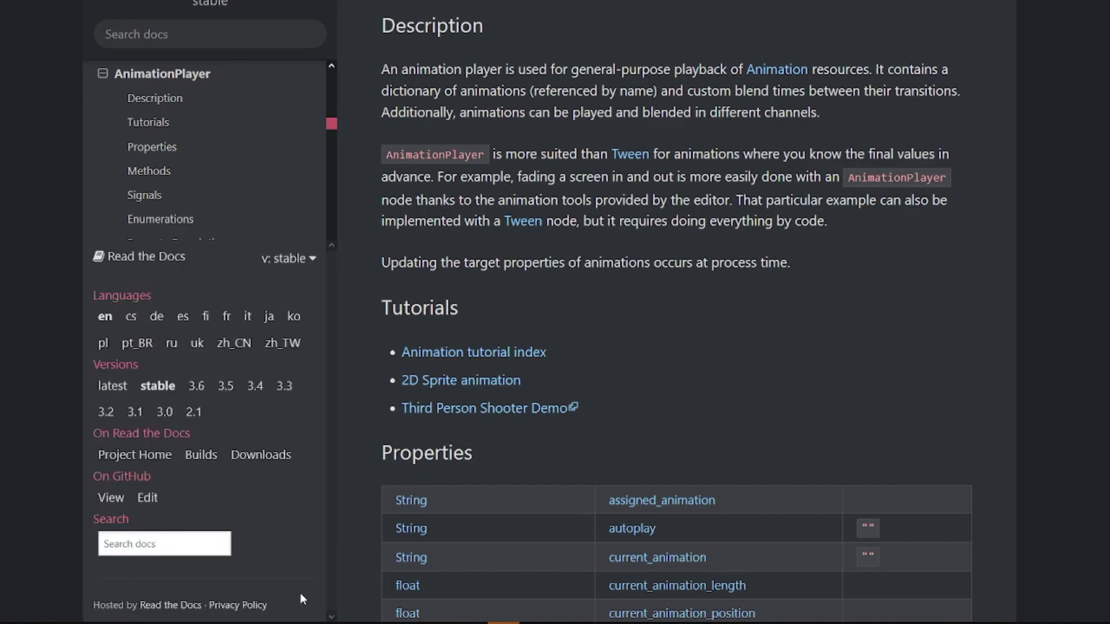
left_click(112, 386)
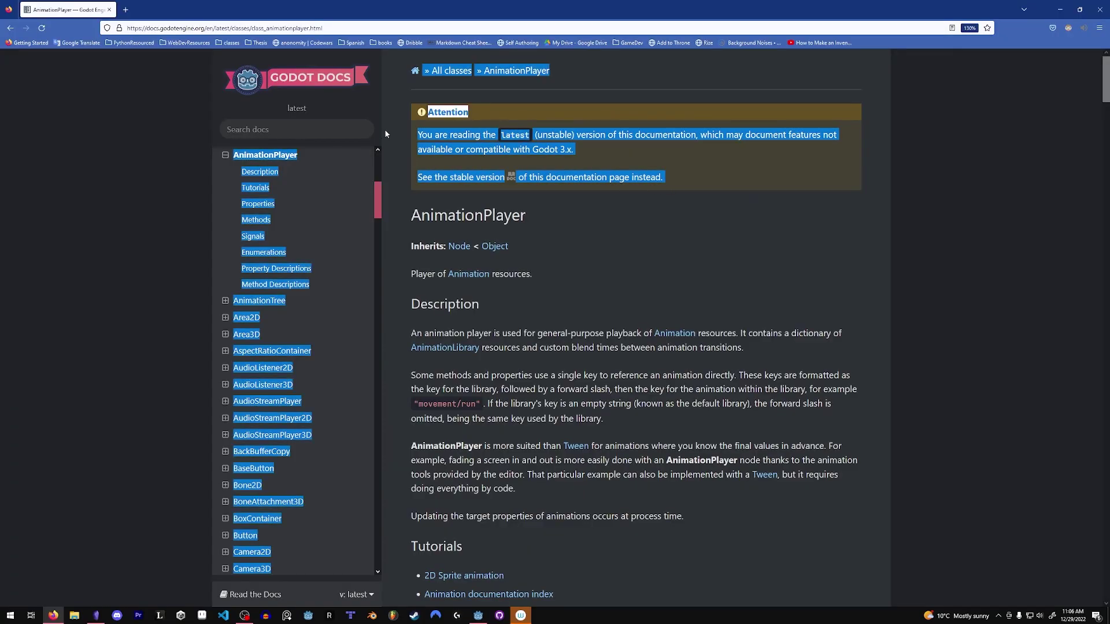
left_click(591, 158)
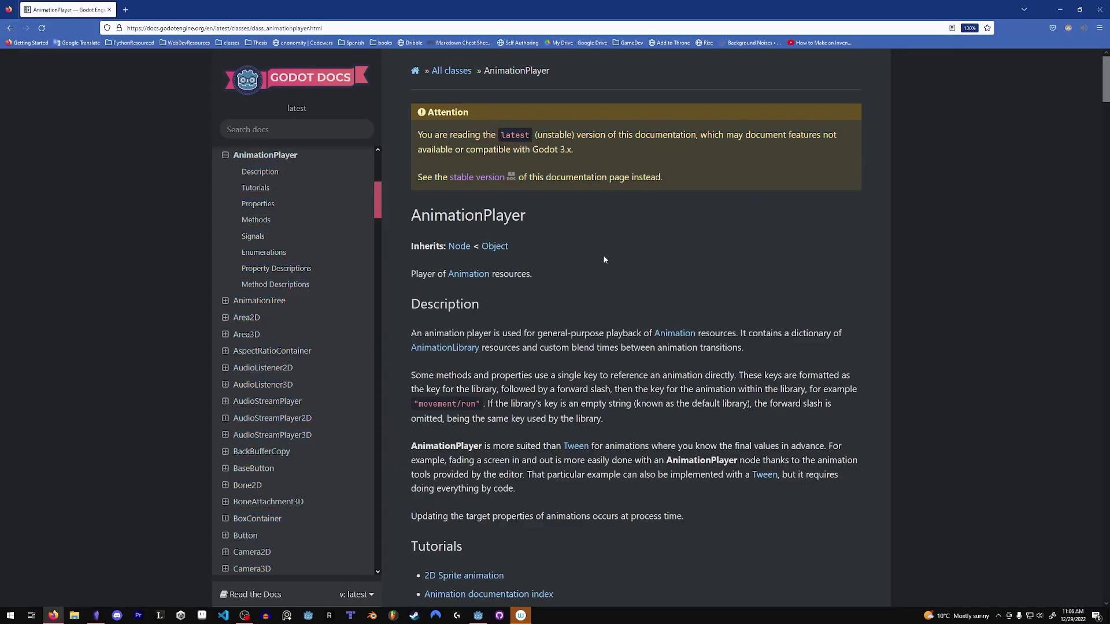